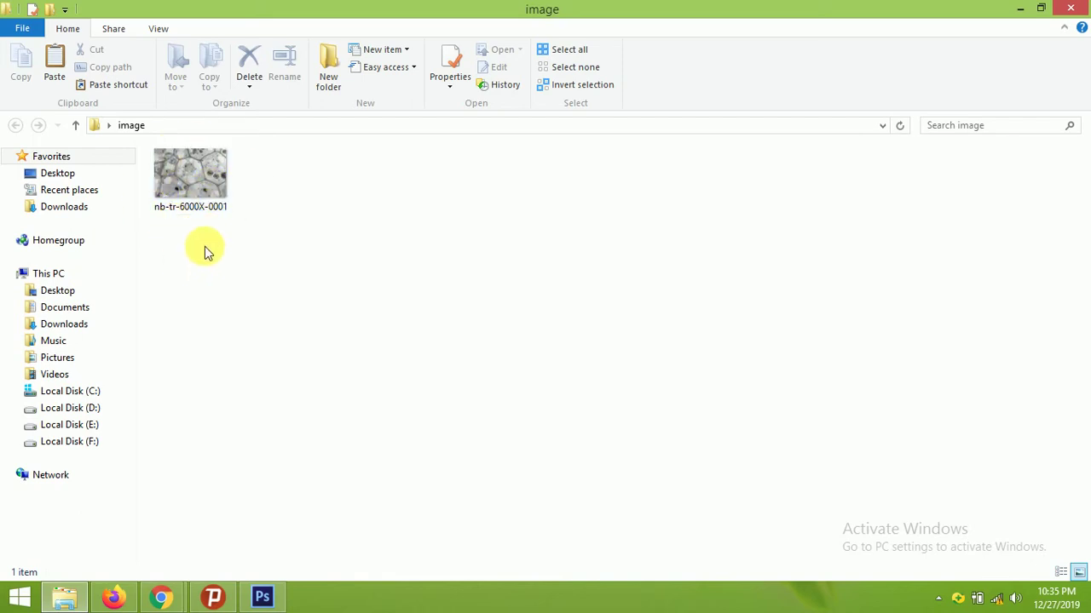
pyautogui.click(187, 186)
pyautogui.rightClick(188, 183)
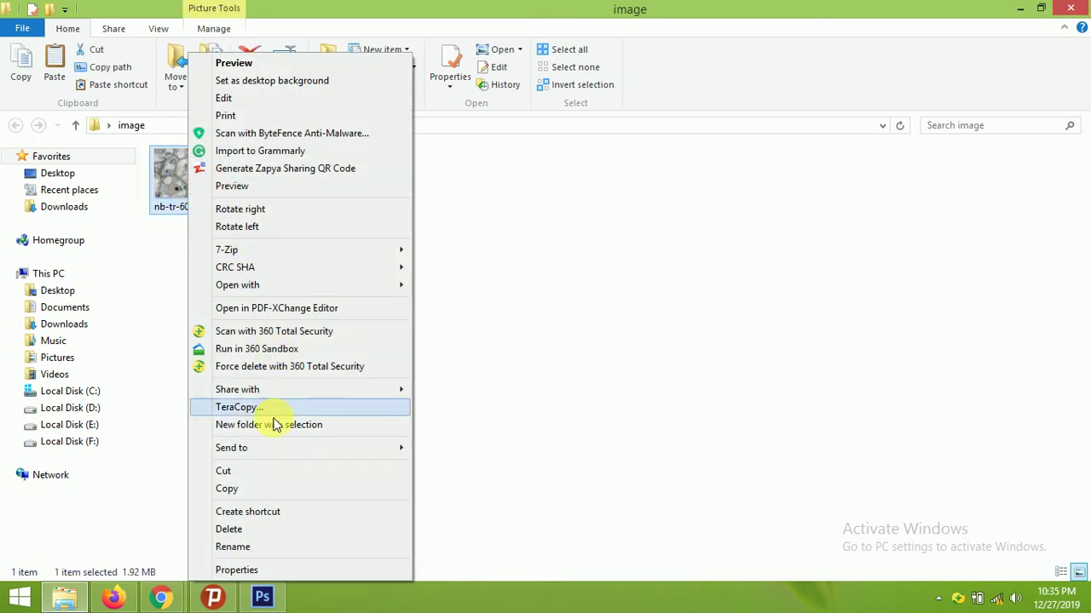
pyautogui.click(280, 569)
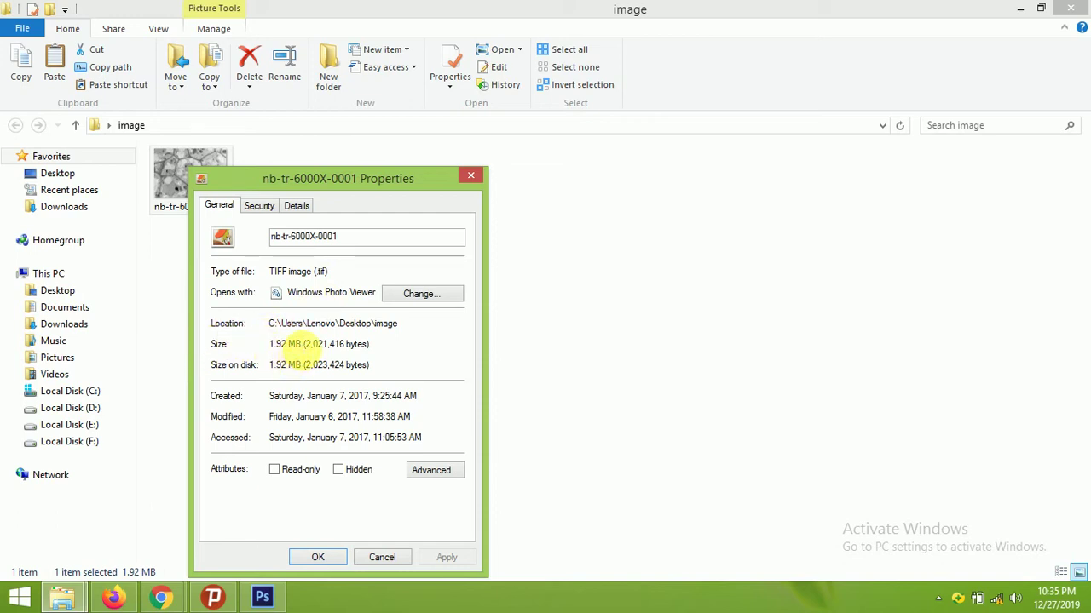
pyautogui.click(295, 208)
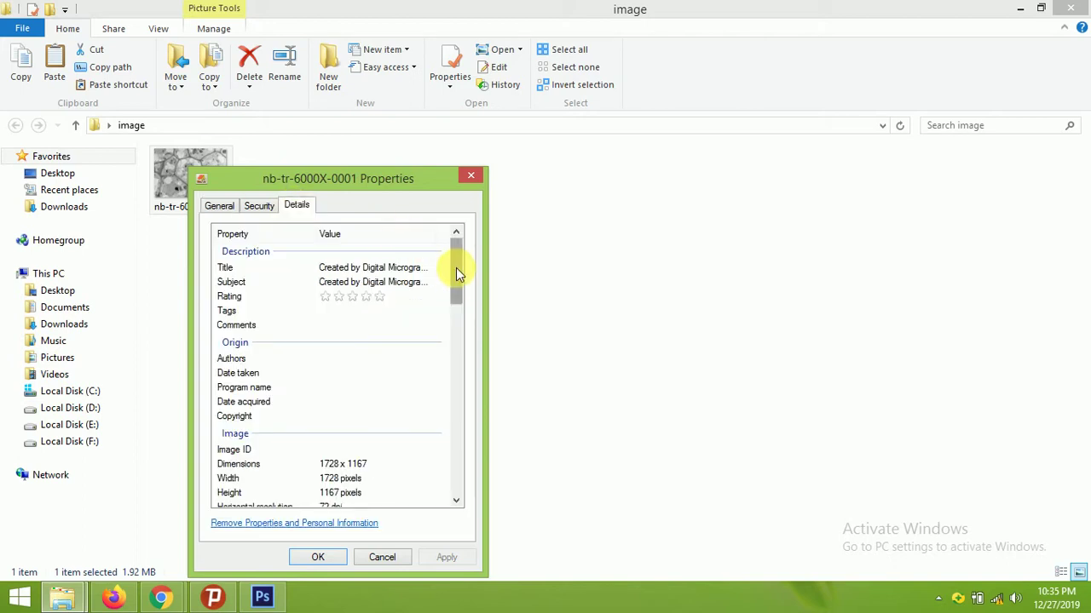
pyautogui.moveTo(455, 268); pyautogui.dragTo(348, 311)
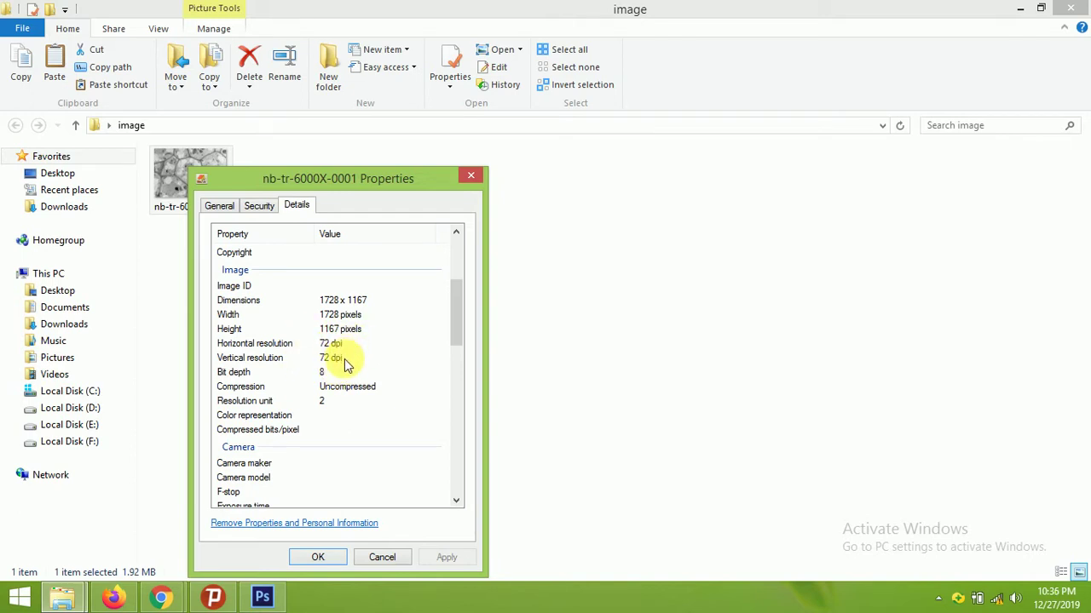
pyautogui.moveTo(457, 315); pyautogui.dragTo(457, 452)
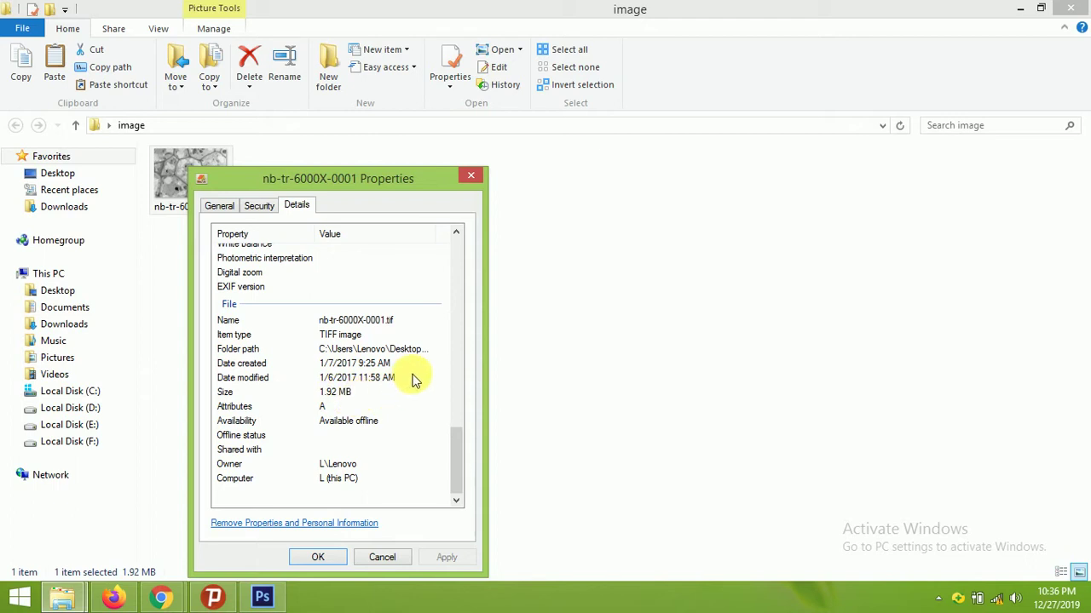
pyautogui.click(324, 558)
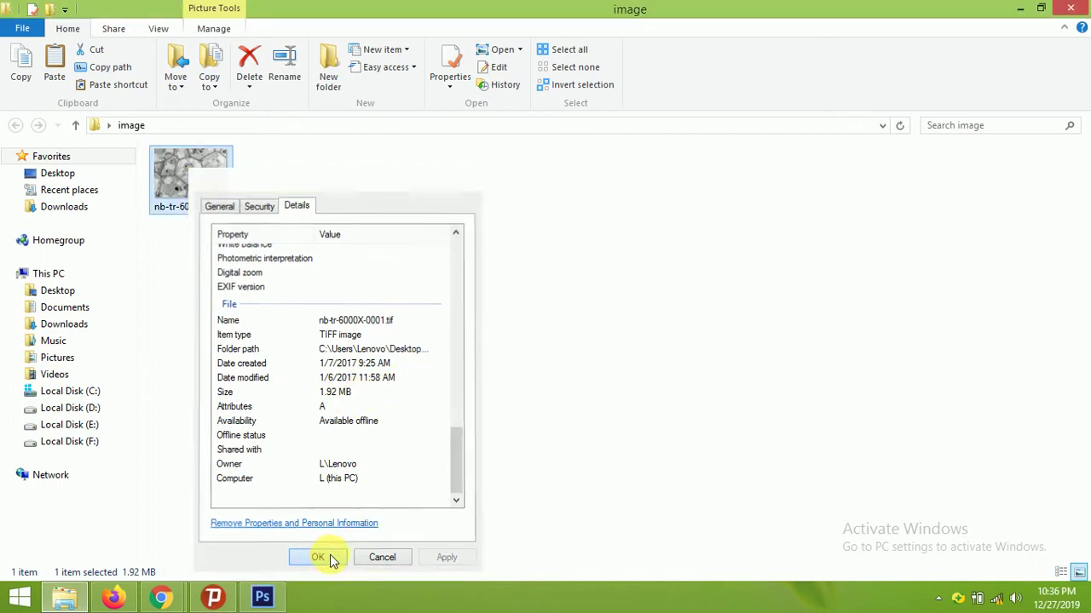
# Open nb-tr-6000X-0001.tif from the desktop image folder in Photoshop.
pyautogui.click(1018, 10)
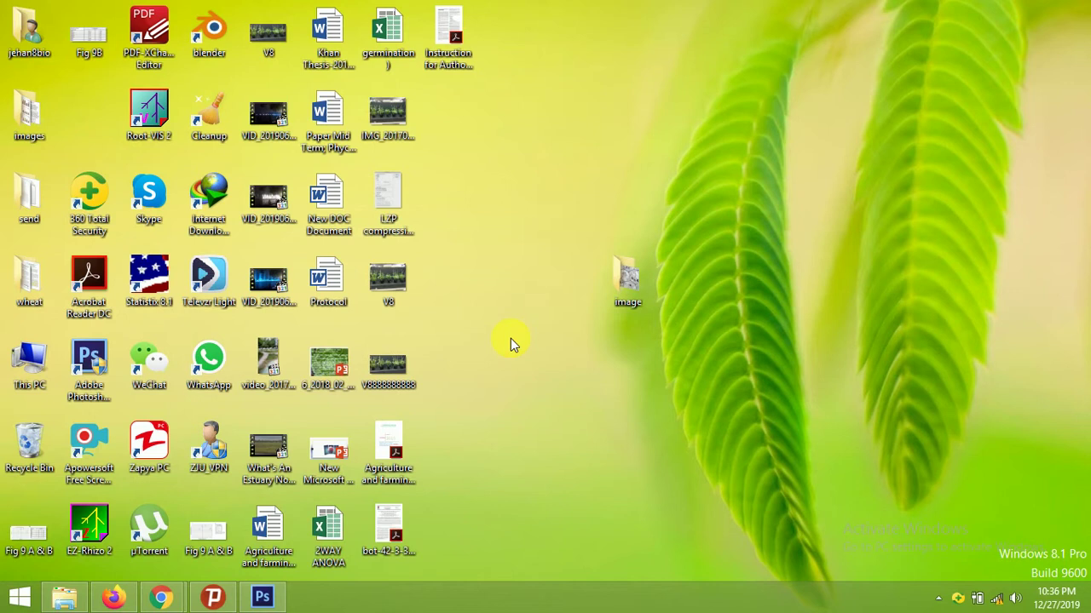
pyautogui.click(261, 597)
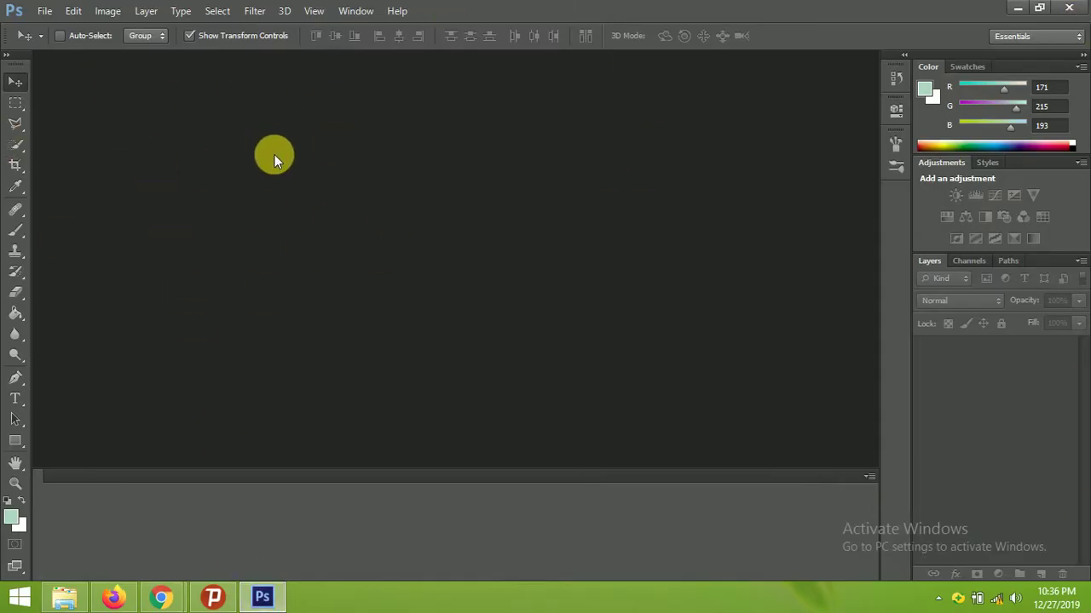
pyautogui.click(44, 10)
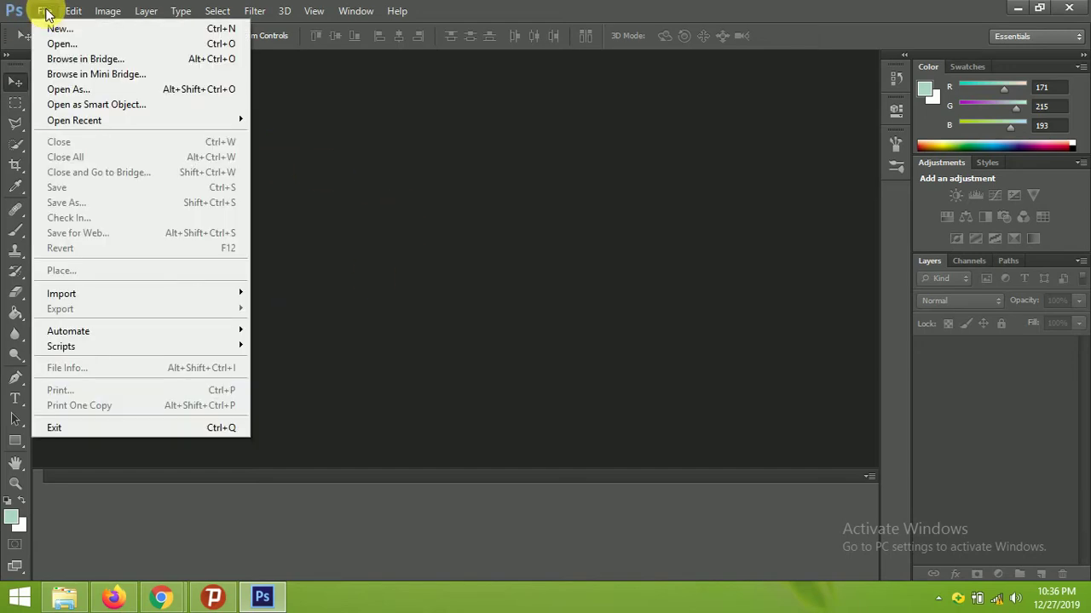
pyautogui.click(79, 44)
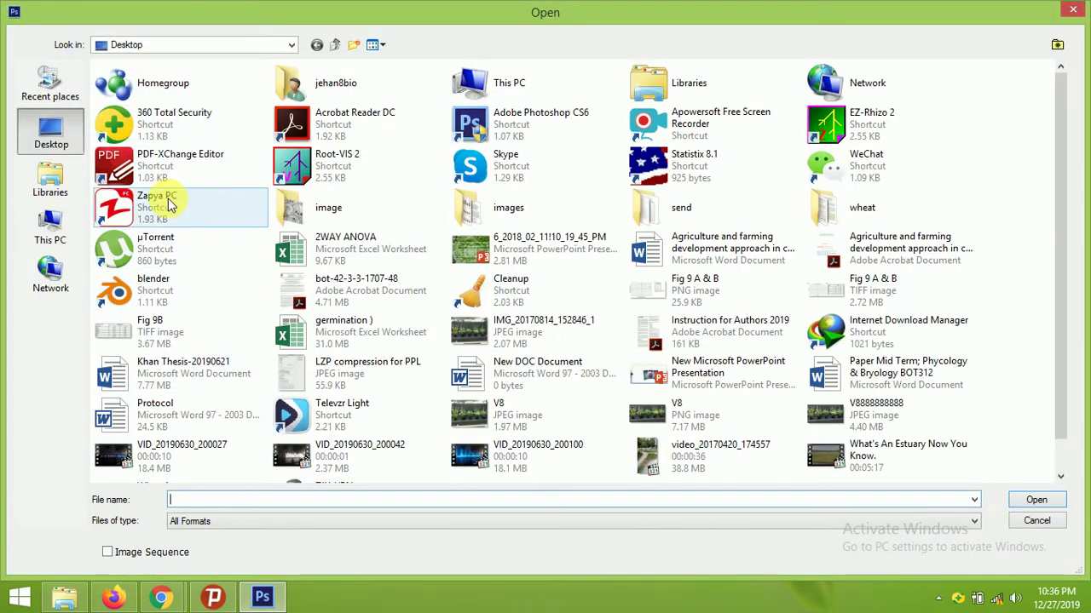
pyautogui.doubleClick(307, 213)
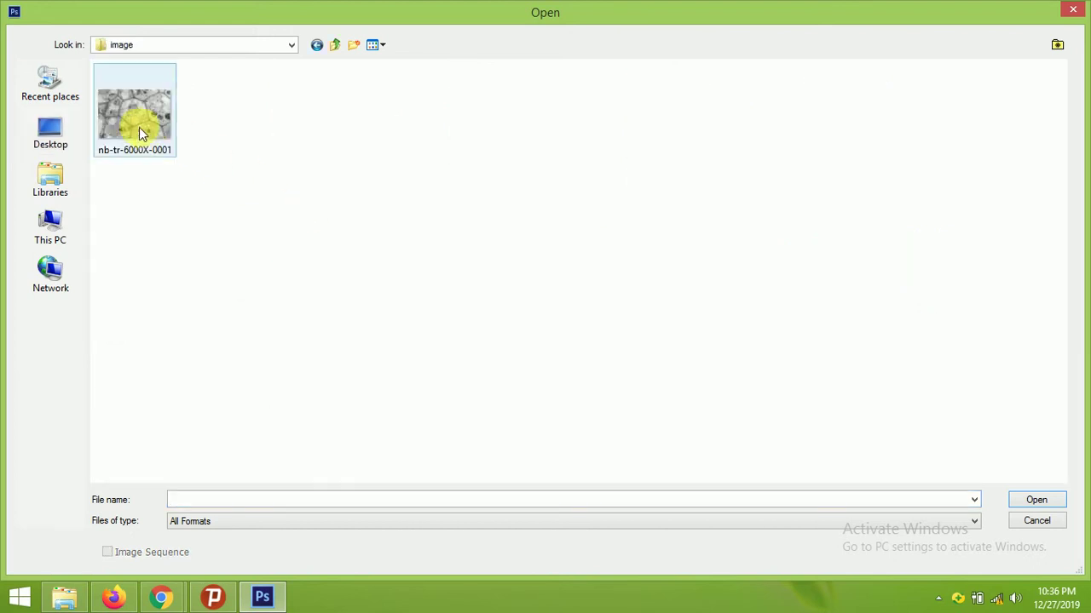
pyautogui.click(141, 132)
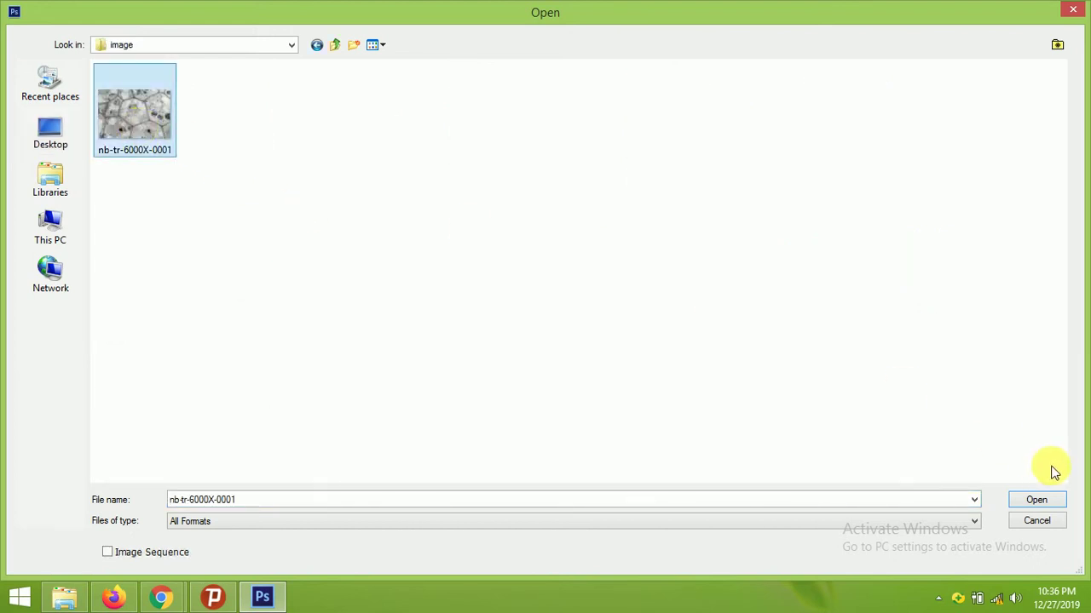
pyautogui.click(1038, 501)
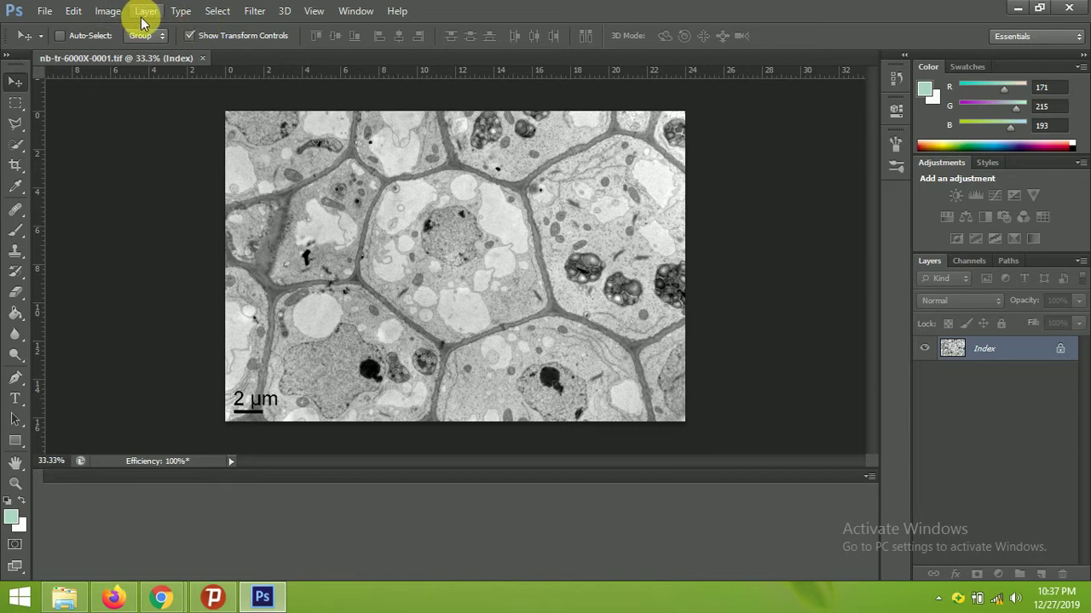
# Change the document width from 24 to 12 inches with proportions constrained, giving 864×584 at 72 ppi.
pyautogui.click(108, 12)
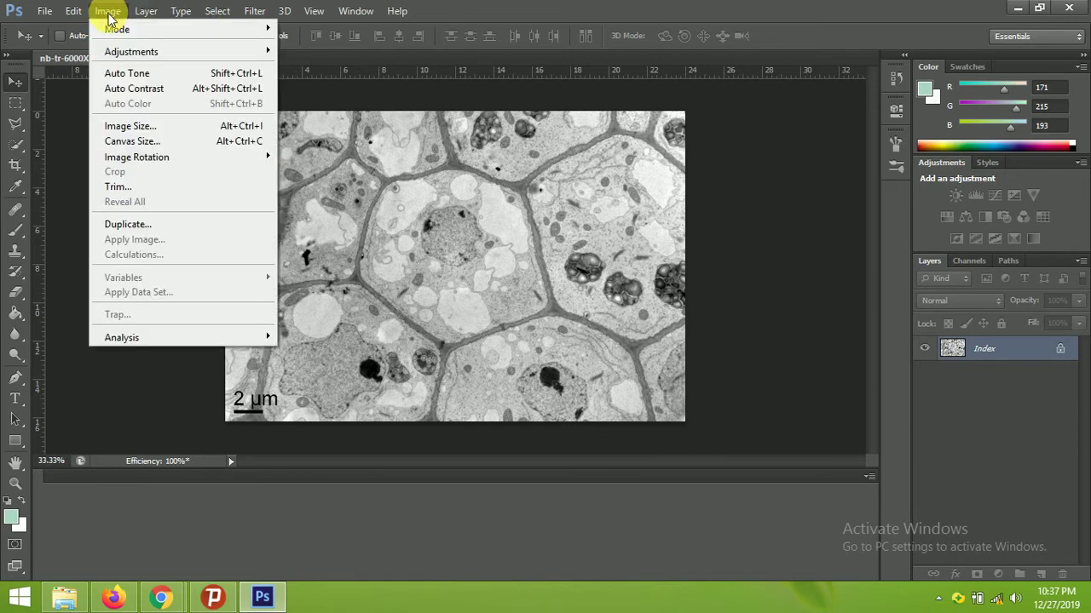
pyautogui.click(173, 130)
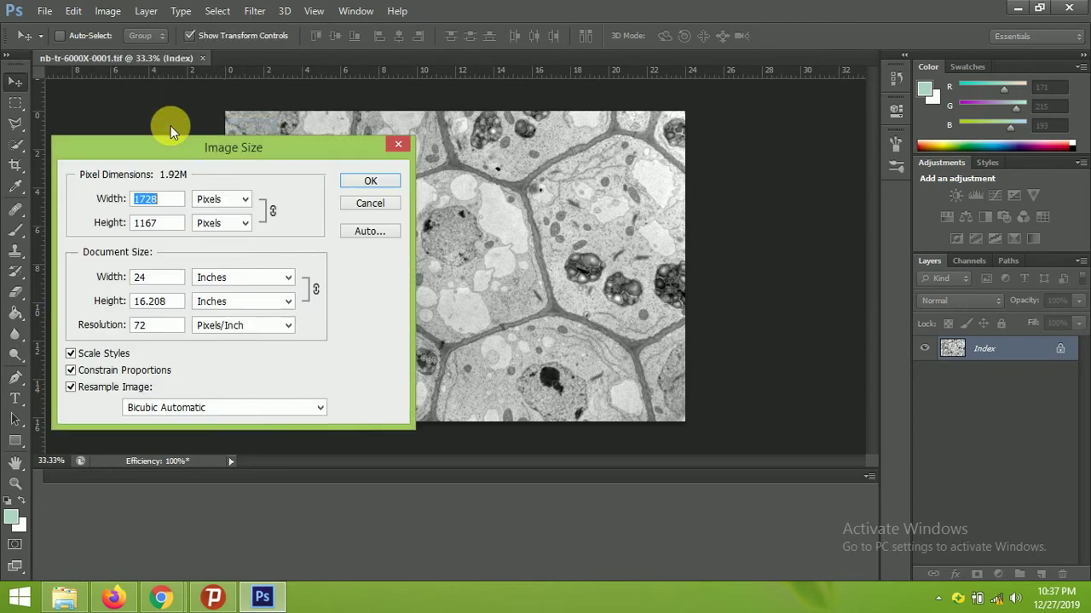
pyautogui.moveTo(306, 147); pyautogui.dragTo(404, 150)
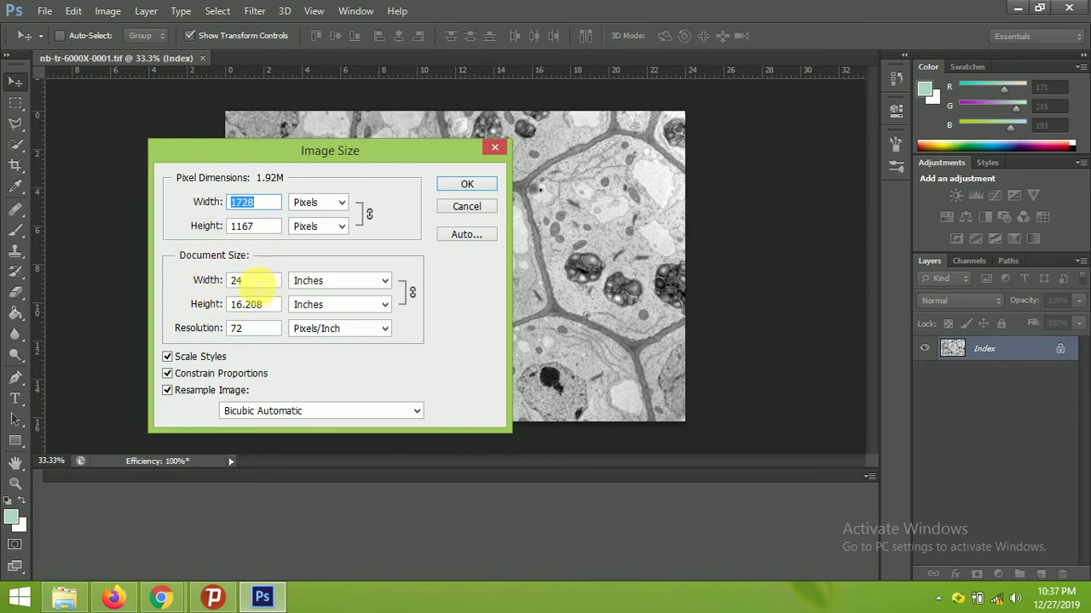
pyautogui.click(256, 289)
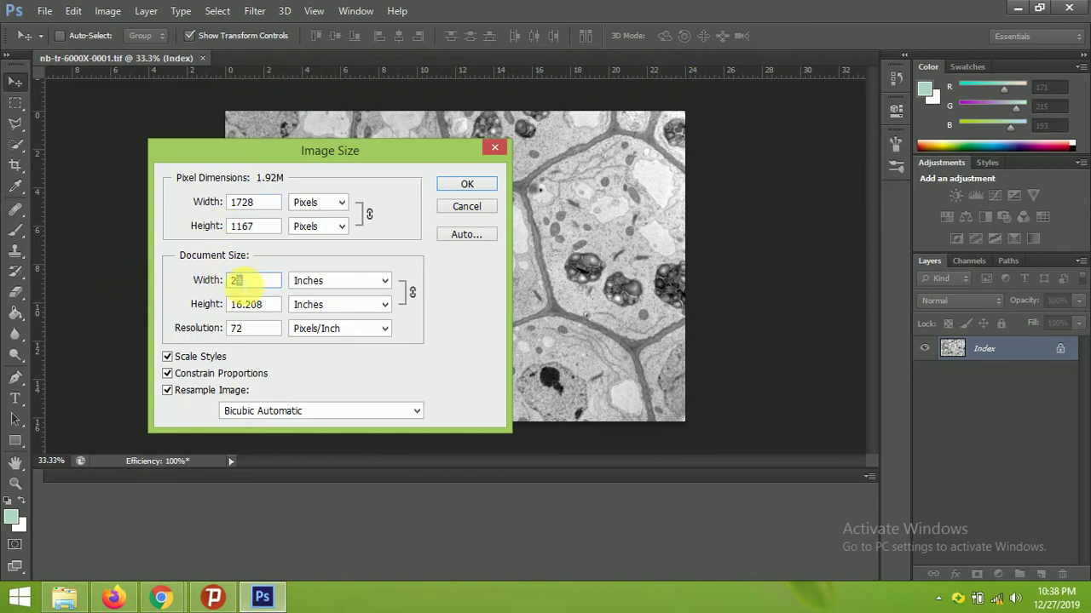
pyautogui.write('12')
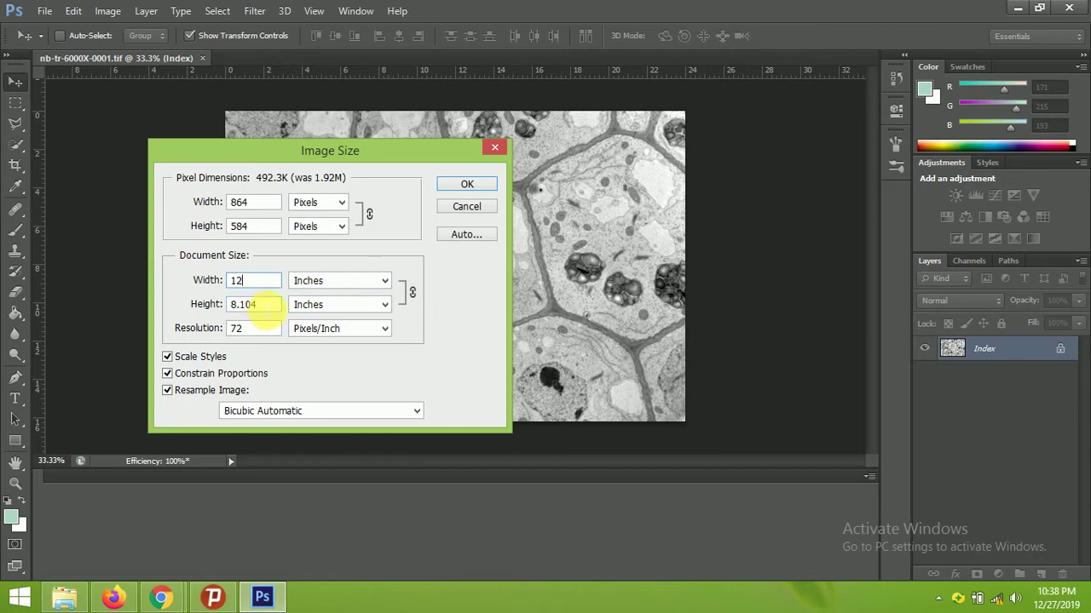
pyautogui.click(467, 186)
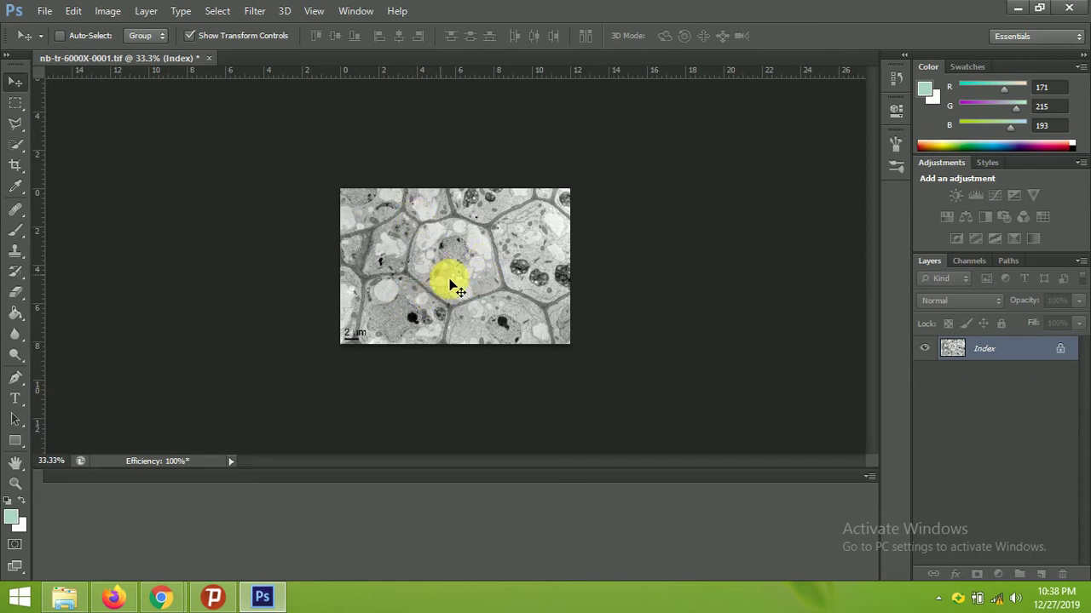
# Resample the image from 72 to 300 ppi, making it 3600×2433 pixels.
pyautogui.click(108, 12)
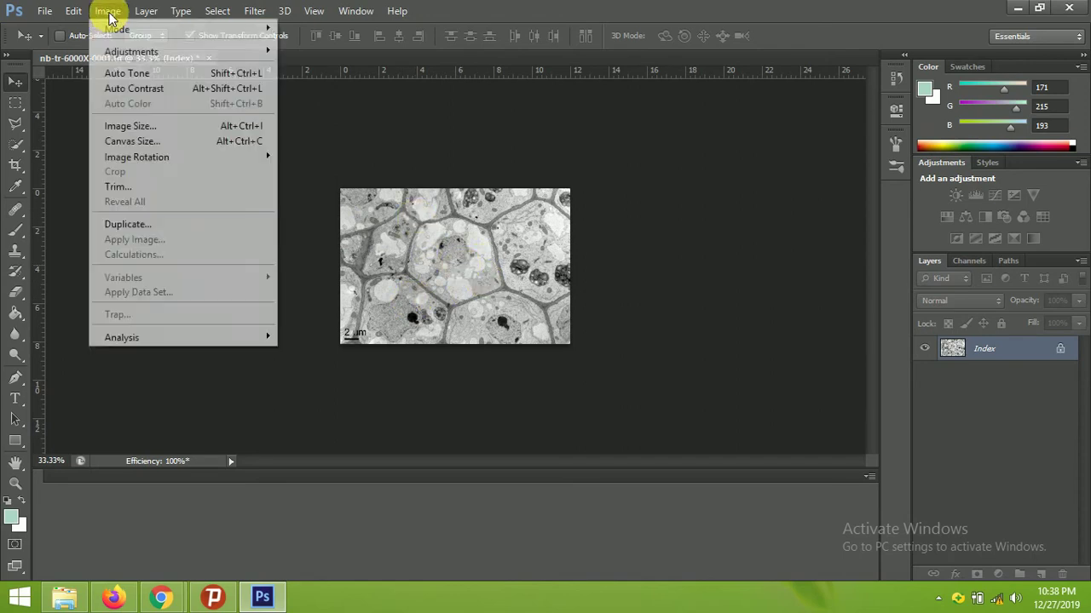
pyautogui.click(130, 126)
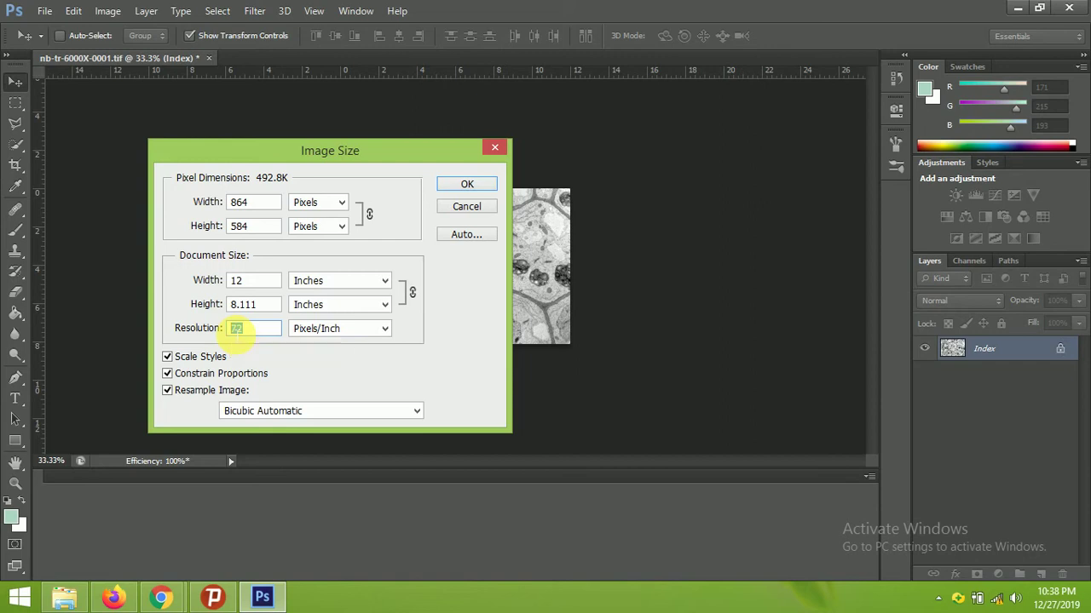
pyautogui.write('300')
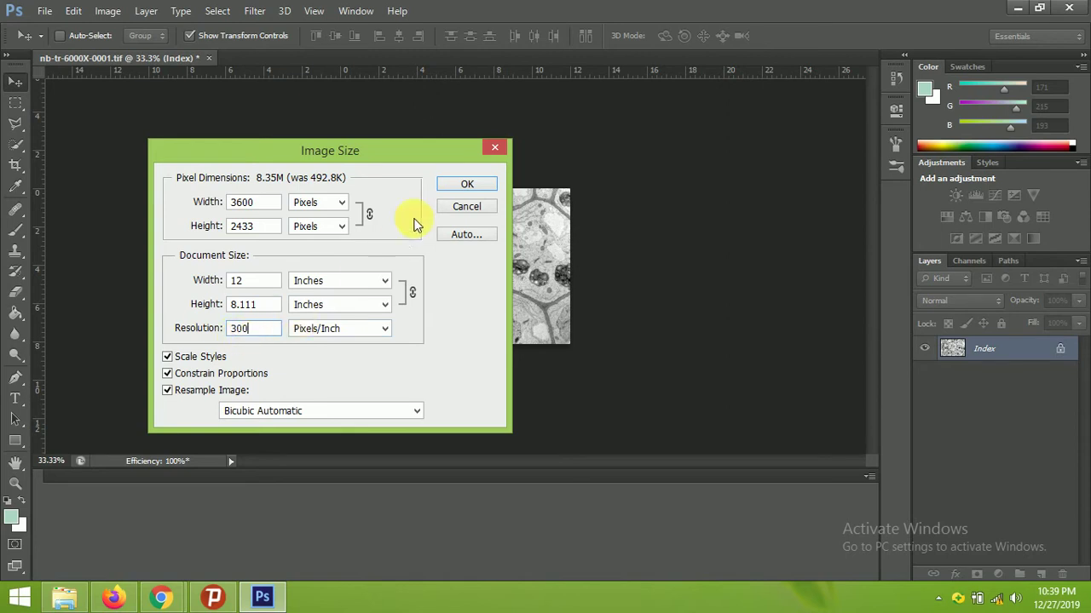
pyautogui.click(452, 188)
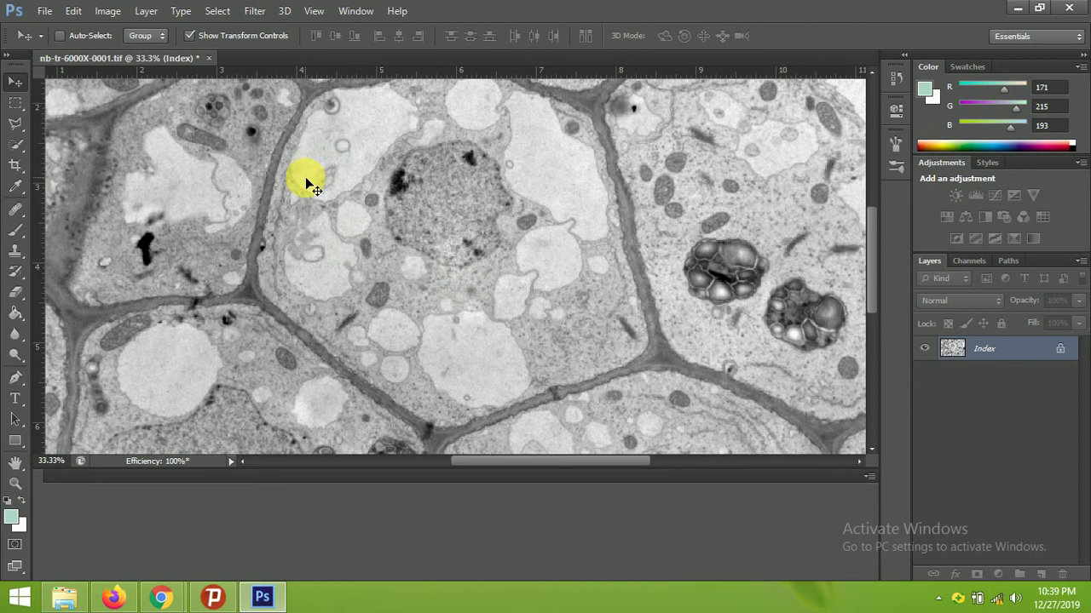
# Save a copy as nb-tr-6000X-0002.tif with TIFF compression set to None.
pyautogui.click(44, 12)
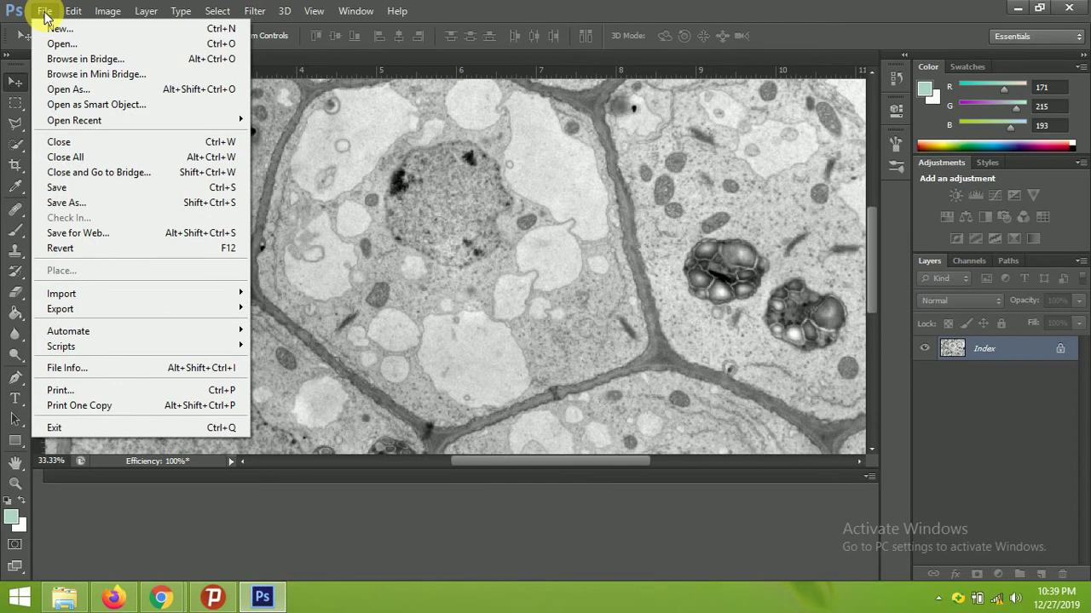
pyautogui.click(99, 203)
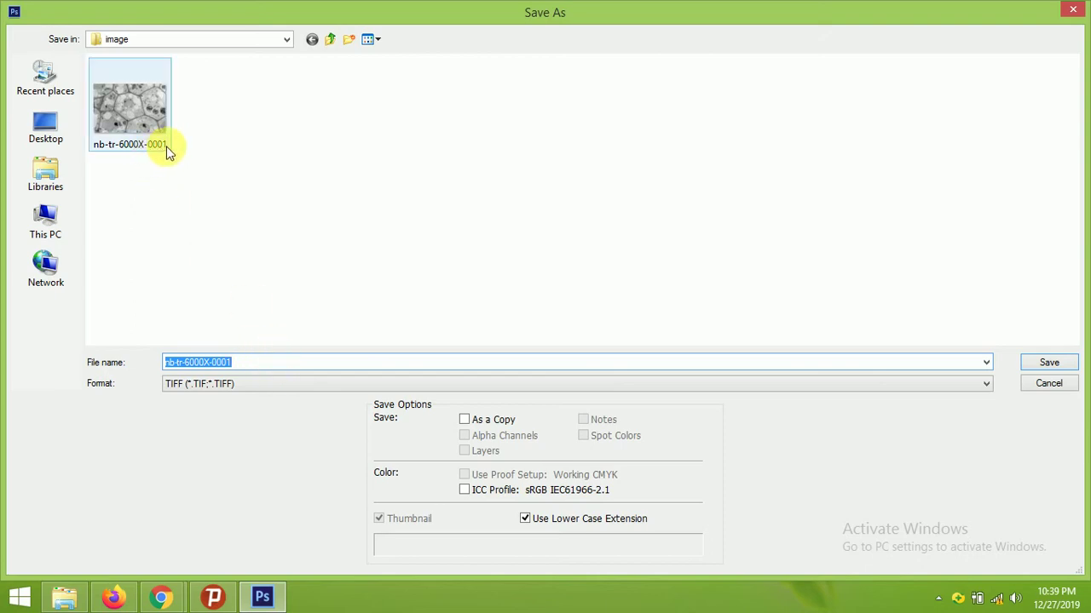
pyautogui.click(256, 363)
pyautogui.press('BackSpace')
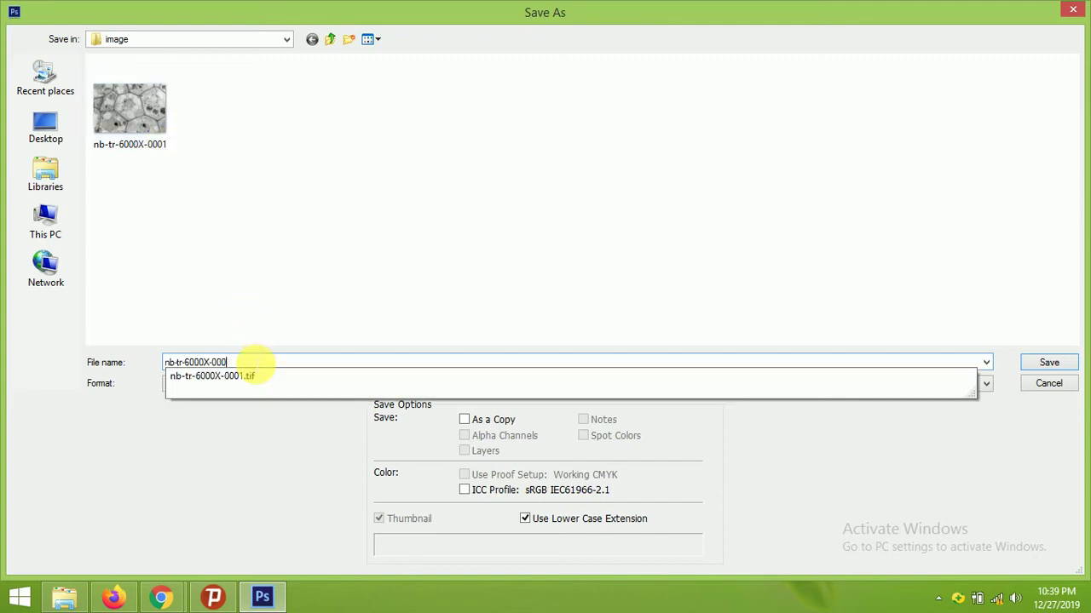
pyautogui.write('2')
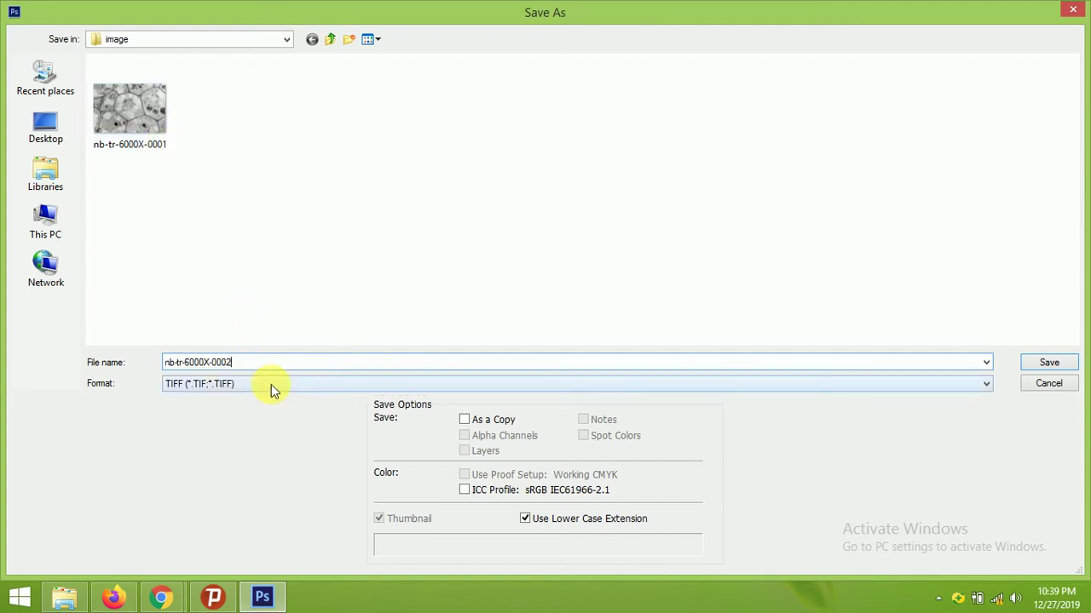
pyautogui.click(1033, 362)
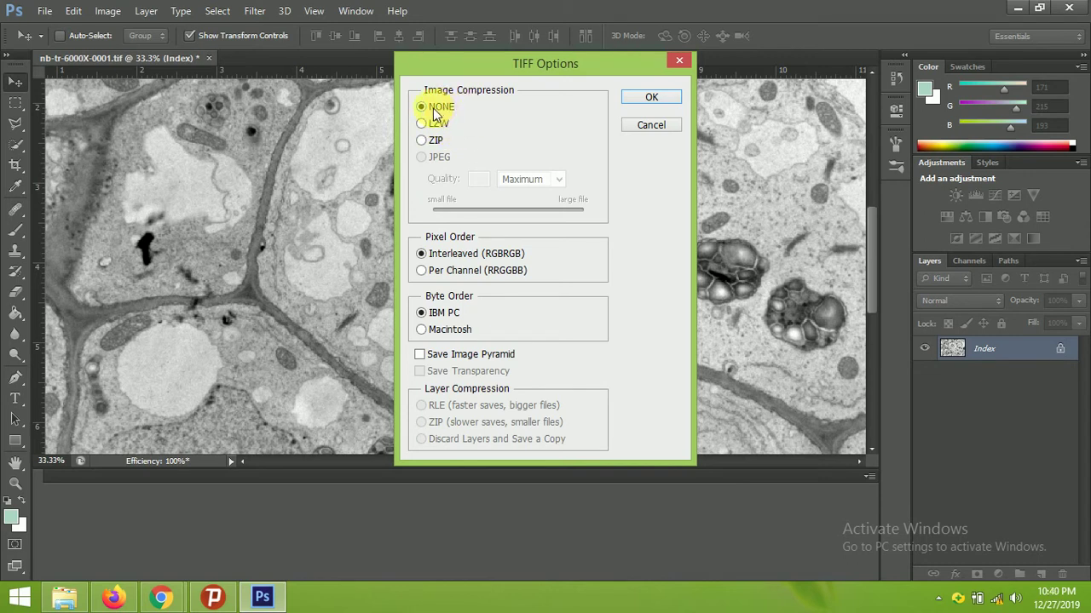
pyautogui.click(639, 98)
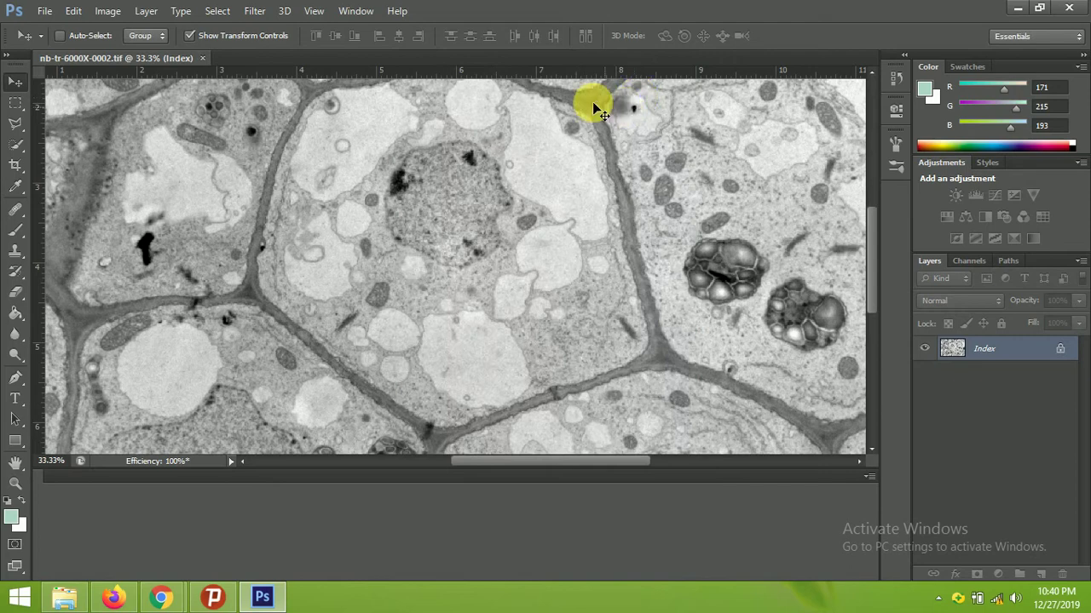
# Open the image folder and show the Properties of the original nb-tr-6000X-0001.tif.
pyautogui.click(1017, 9)
pyautogui.doubleClick(631, 281)
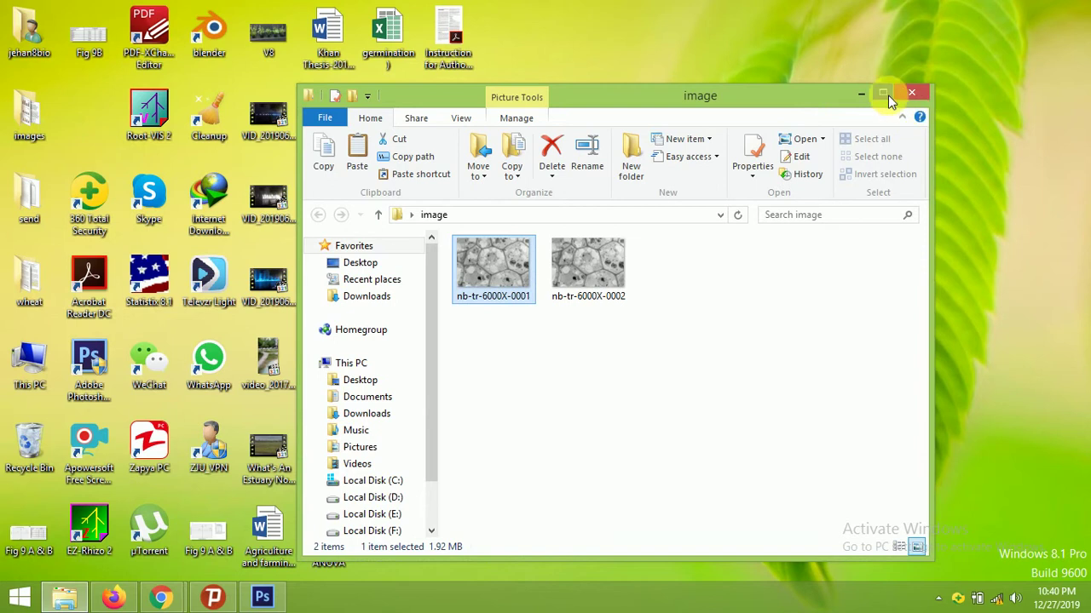
pyautogui.click(886, 94)
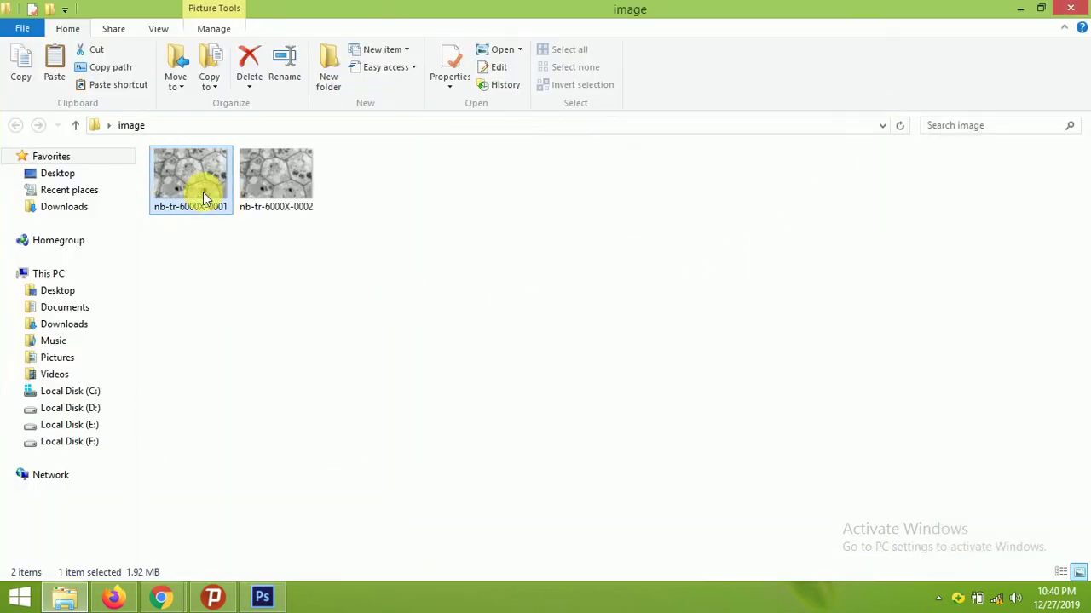
pyautogui.rightClick(203, 192)
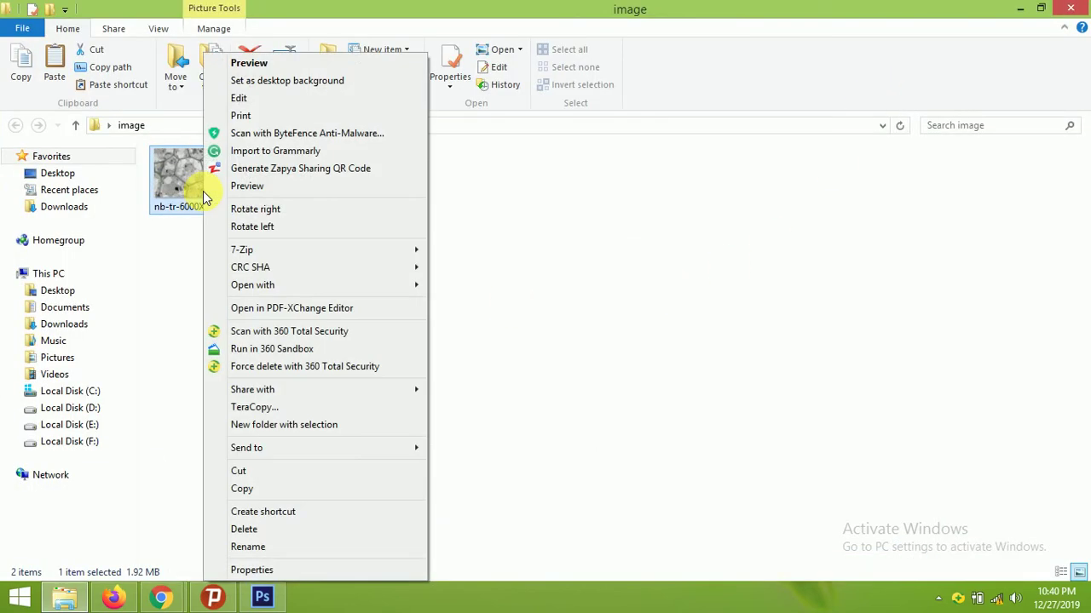
pyautogui.click(252, 569)
pyautogui.moveTo(364, 179); pyautogui.dragTo(194, 136)
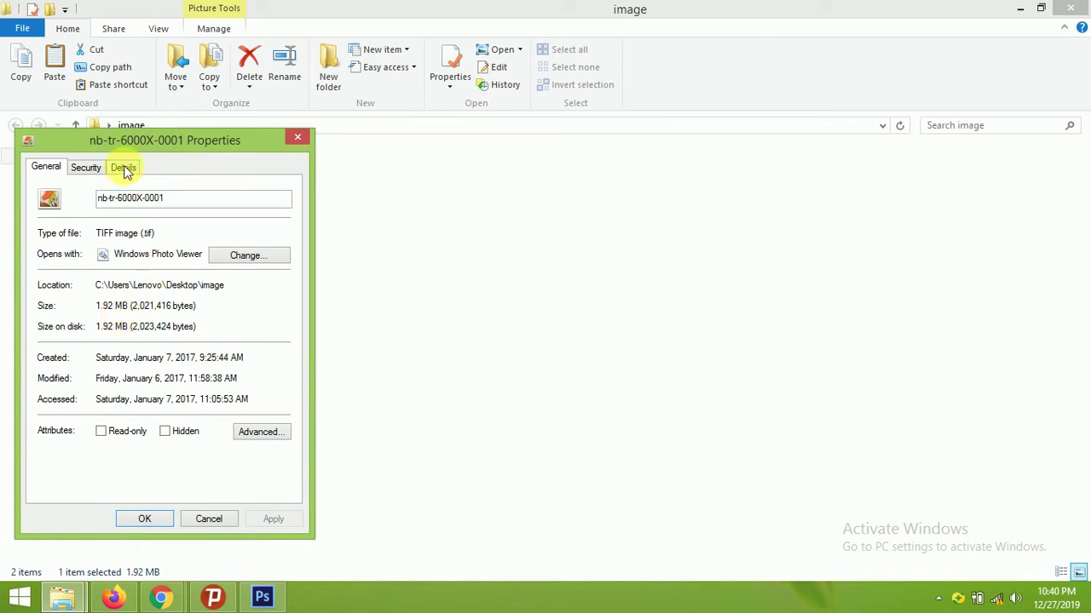
pyautogui.moveTo(207, 137); pyautogui.dragTo(188, 197)
# Open the Properties of nb-tr-6000X-0002.tif and place both dialogs side by side.
pyautogui.click(303, 167)
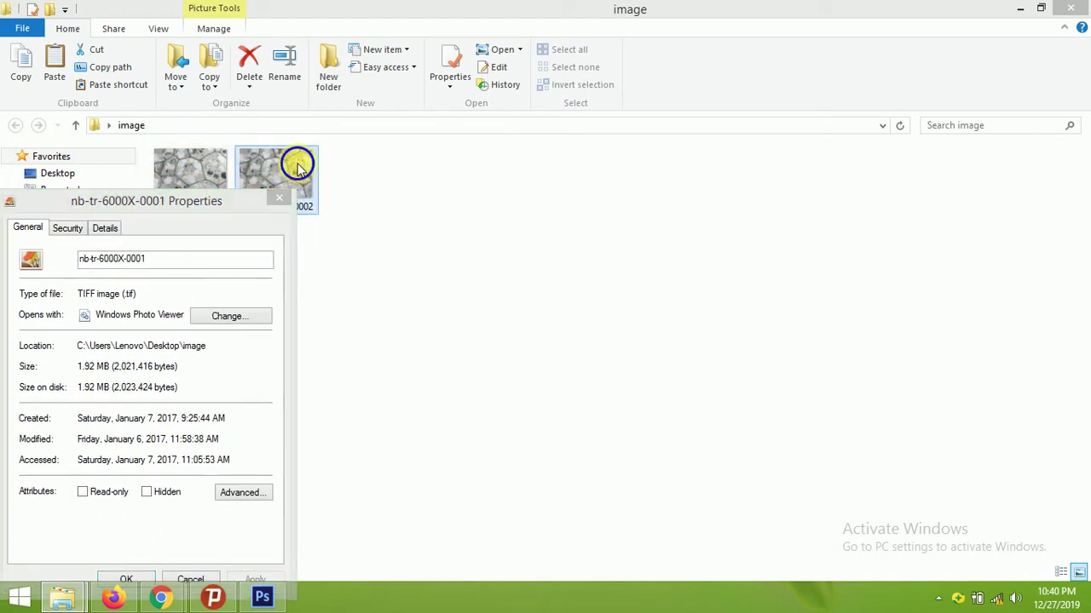
pyautogui.rightClick(298, 167)
pyautogui.click(393, 570)
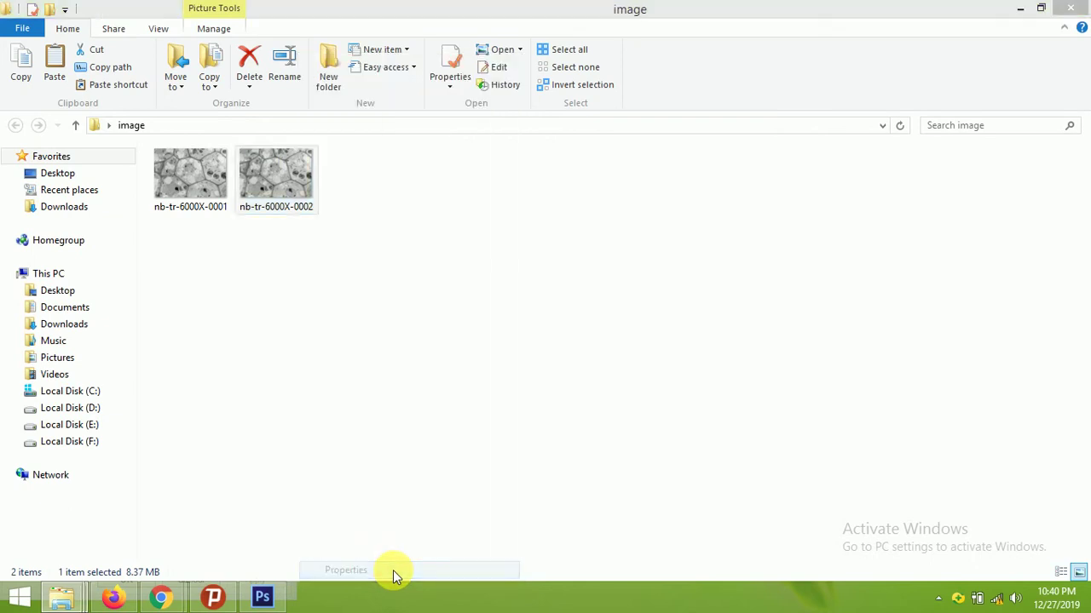
pyautogui.click(1018, 9)
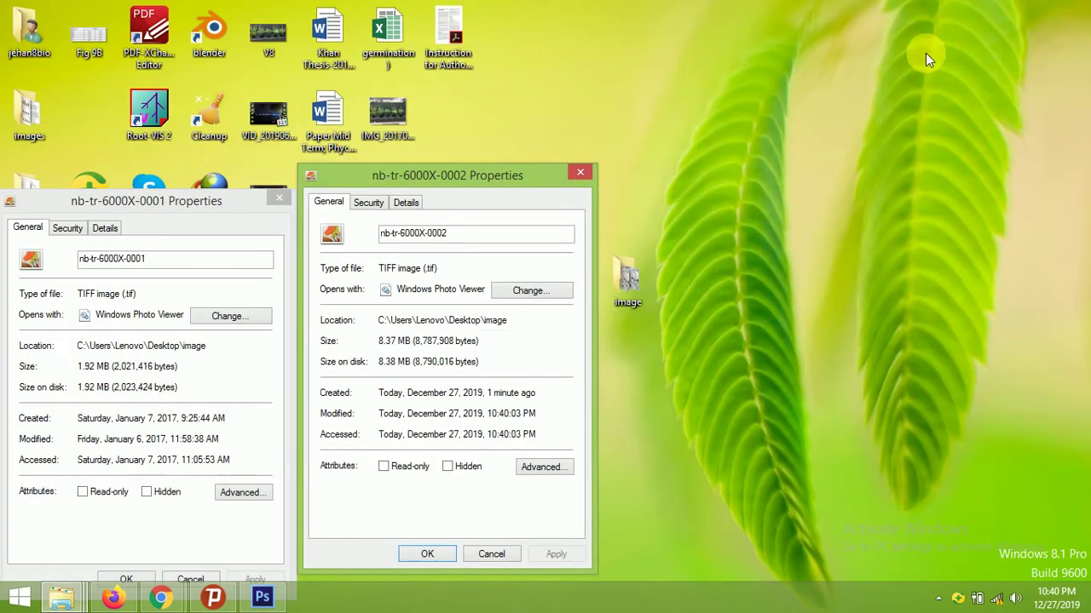
pyautogui.moveTo(430, 177); pyautogui.dragTo(545, 158)
pyautogui.moveTo(207, 202); pyautogui.dragTo(395, 126)
pyautogui.moveTo(585, 165); pyautogui.dragTo(536, 130)
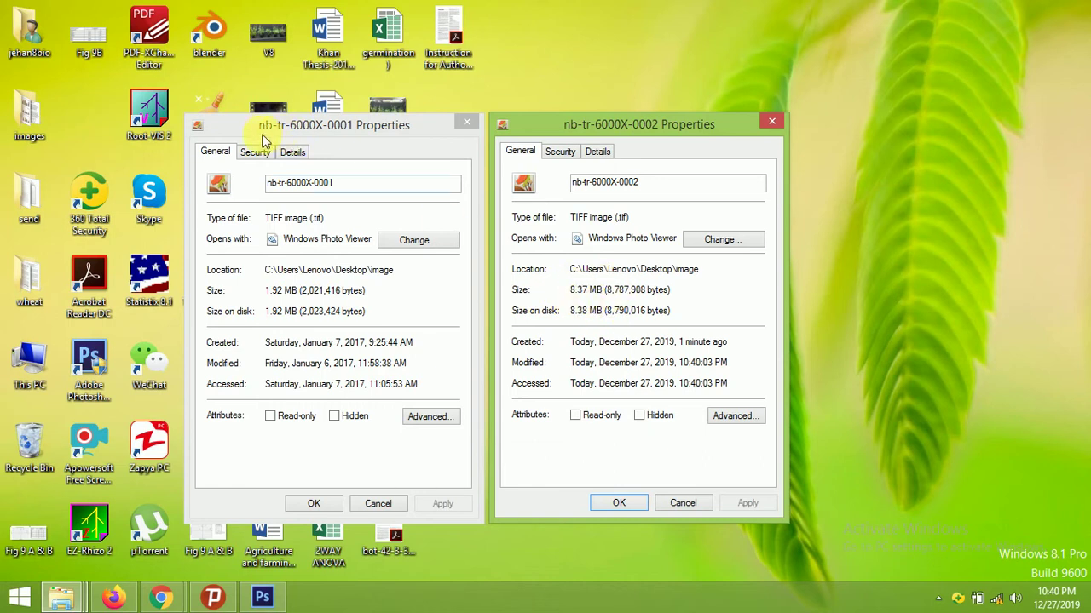
# Compare Details: 1728×1167, 72 dpi, 1.92 MB vs 3600×2433, 300 dpi, 8.37 MB; close 0002's dialog.
pyautogui.click(294, 153)
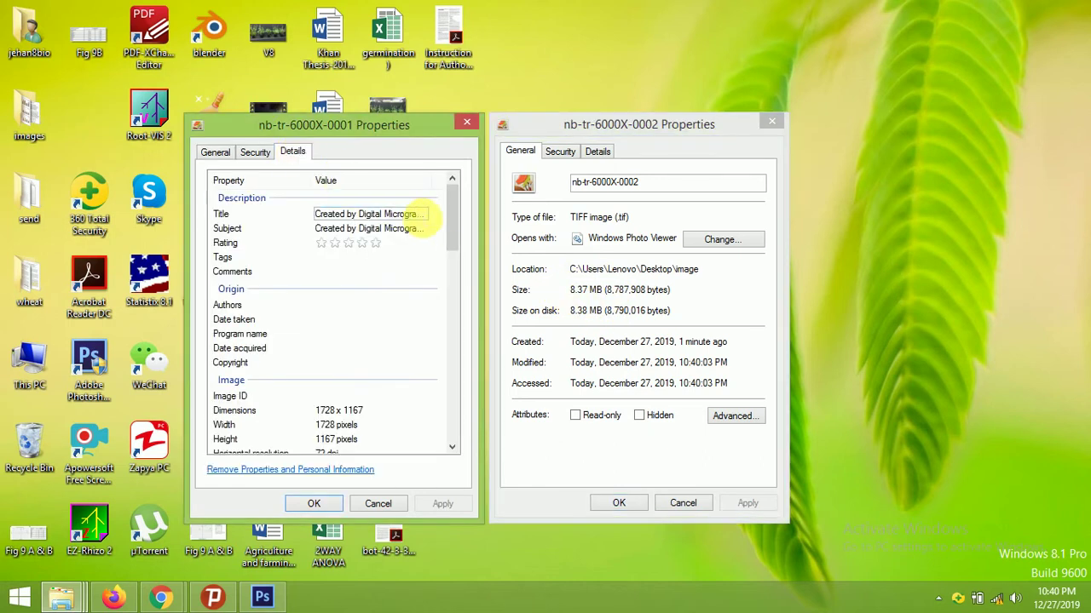
pyautogui.moveTo(449, 213); pyautogui.dragTo(446, 250)
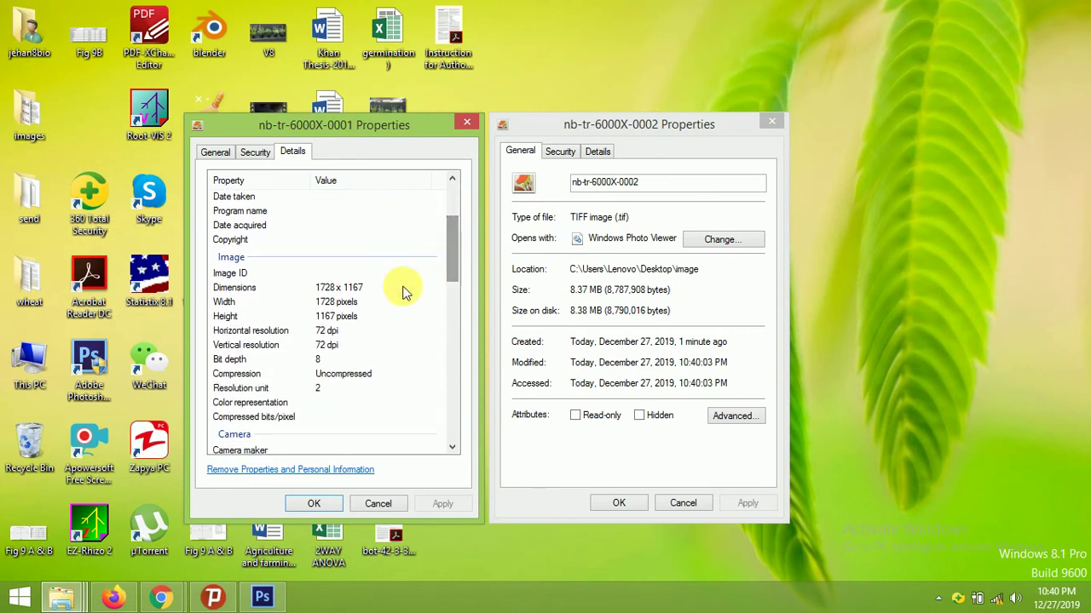
pyautogui.click(591, 204)
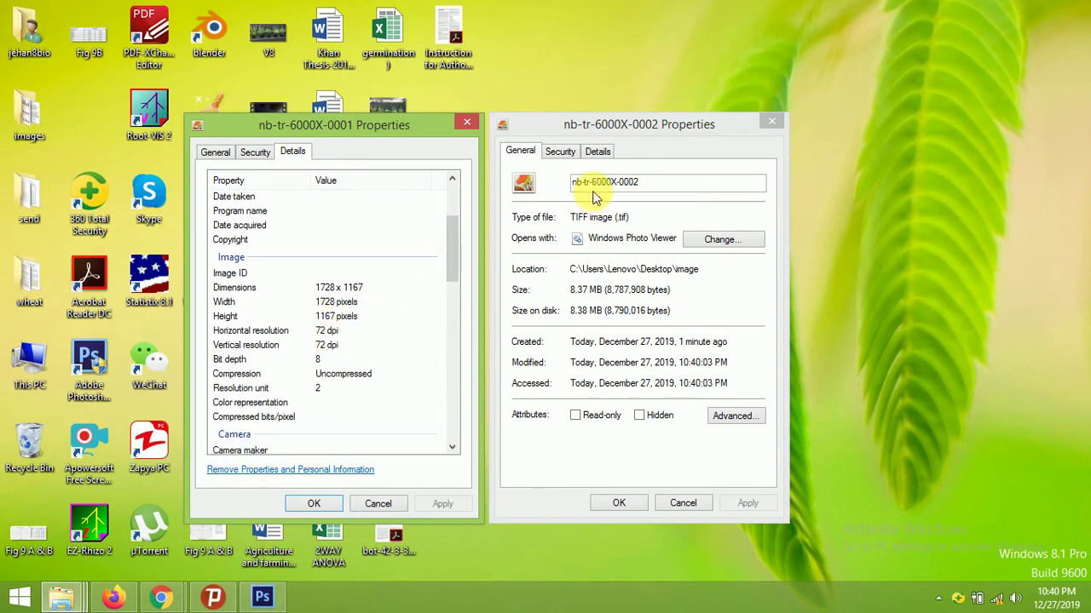
pyautogui.click(598, 152)
pyautogui.moveTo(761, 210); pyautogui.dragTo(764, 240)
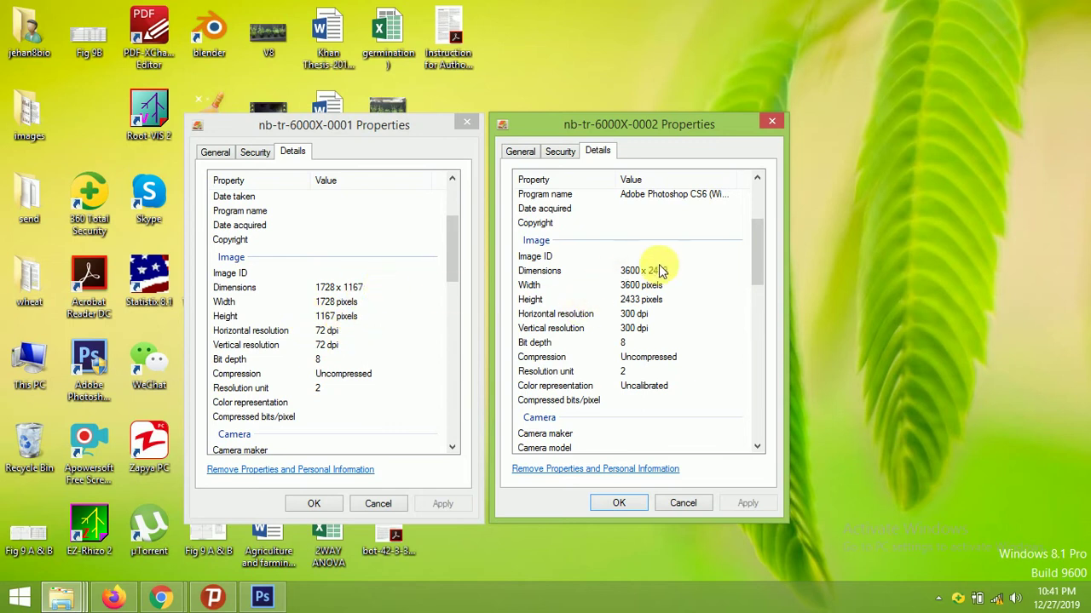
pyautogui.moveTo(456, 249); pyautogui.dragTo(445, 390)
pyautogui.click(755, 261)
pyautogui.moveTo(755, 261); pyautogui.dragTo(746, 407)
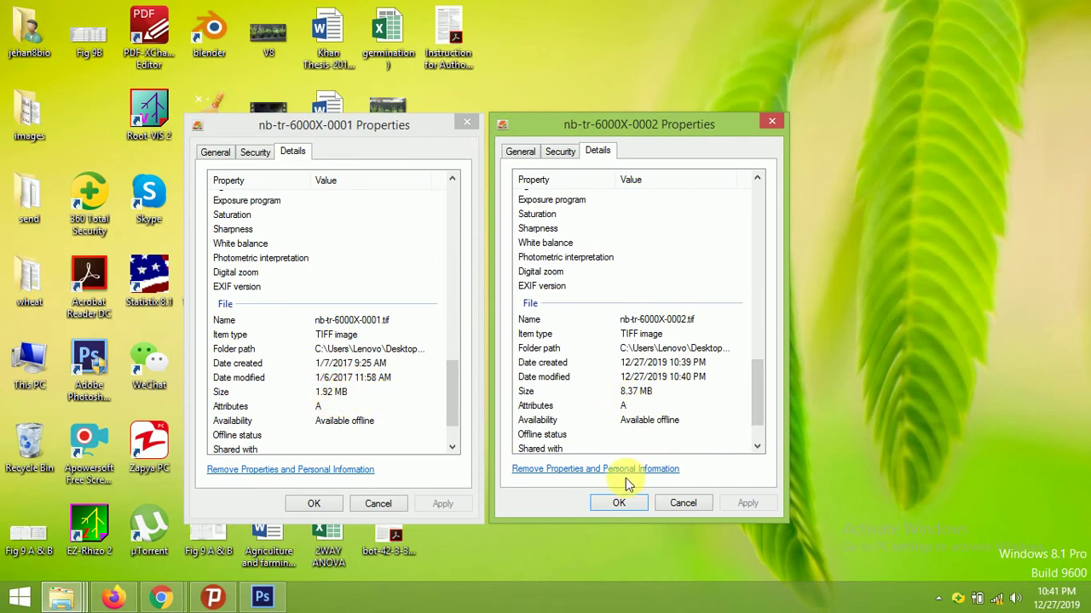
pyautogui.click(632, 506)
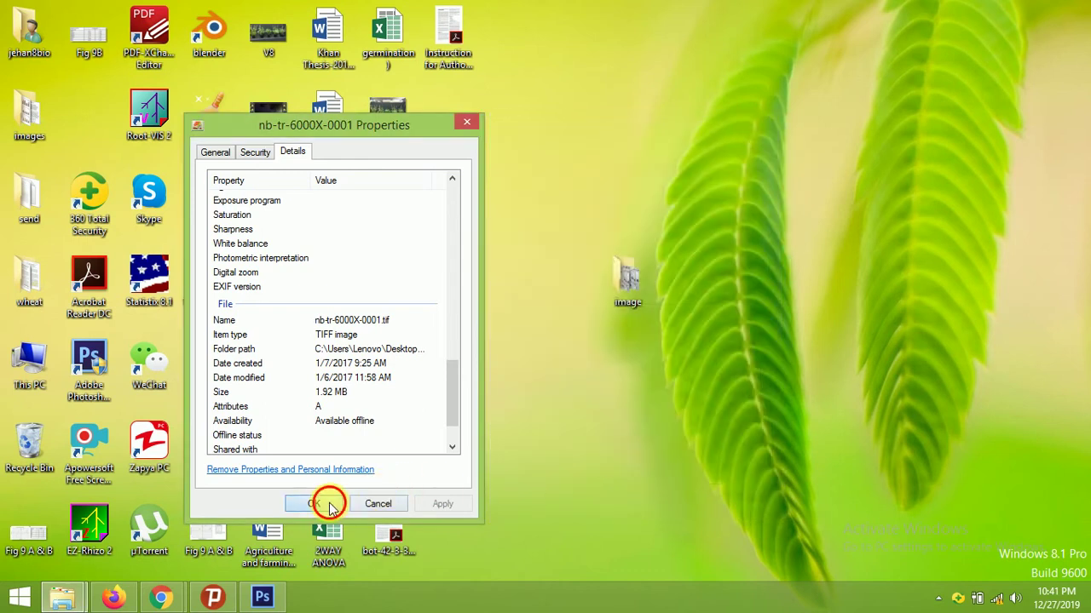
# Resample nb-tr-6000X-0002 to 72 ppi (864×584 pixels) and save it over its TIFF.
pyautogui.click(329, 504)
pyautogui.click(265, 597)
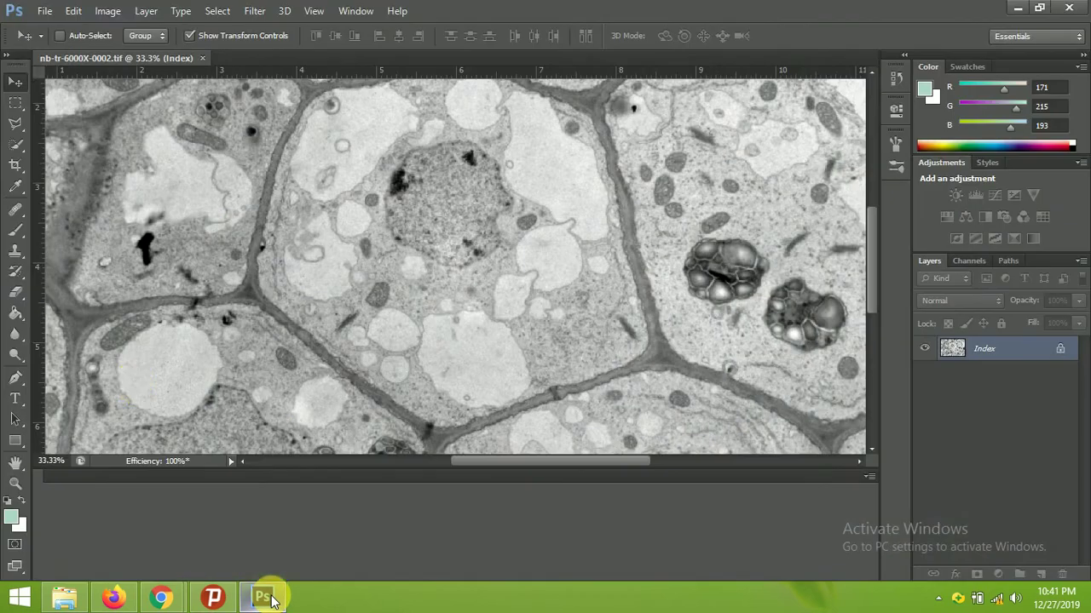
pyautogui.click(107, 11)
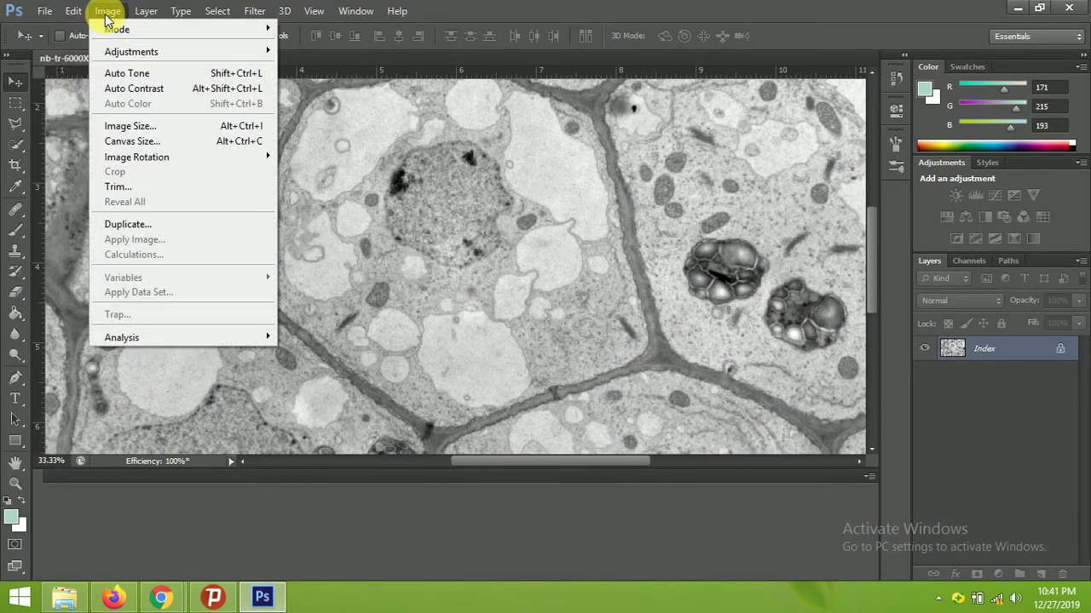
pyautogui.click(139, 127)
pyautogui.doubleClick(241, 328)
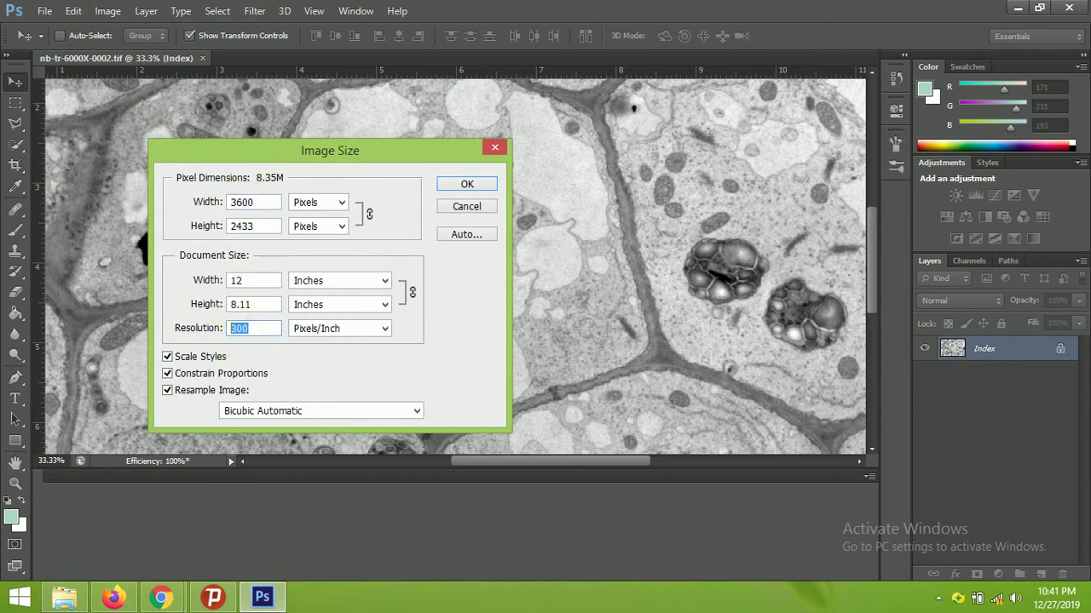
pyautogui.write('72')
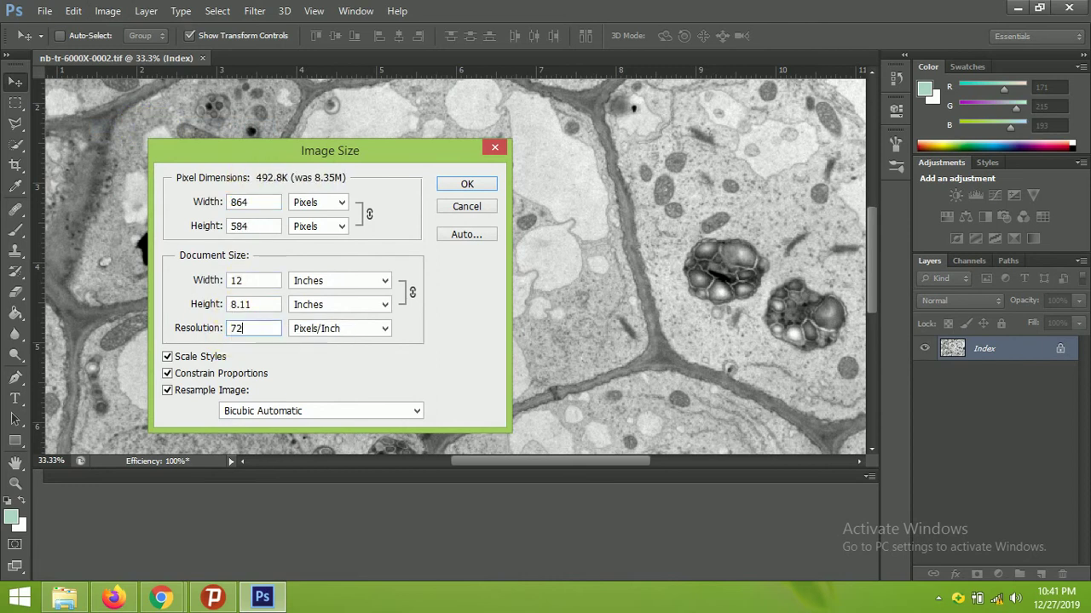
pyautogui.click(465, 184)
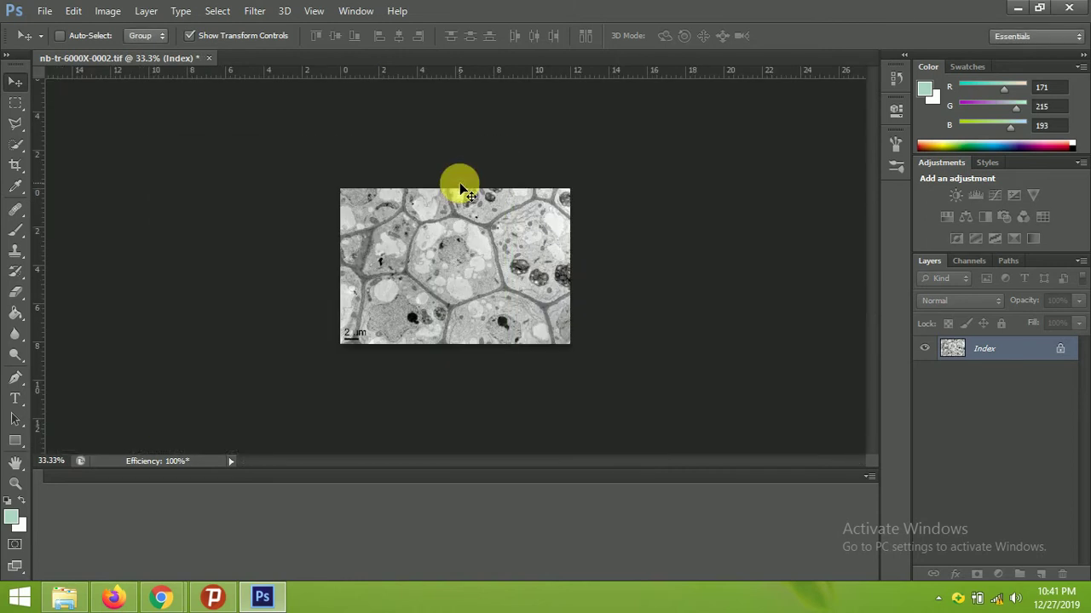
pyautogui.click(43, 10)
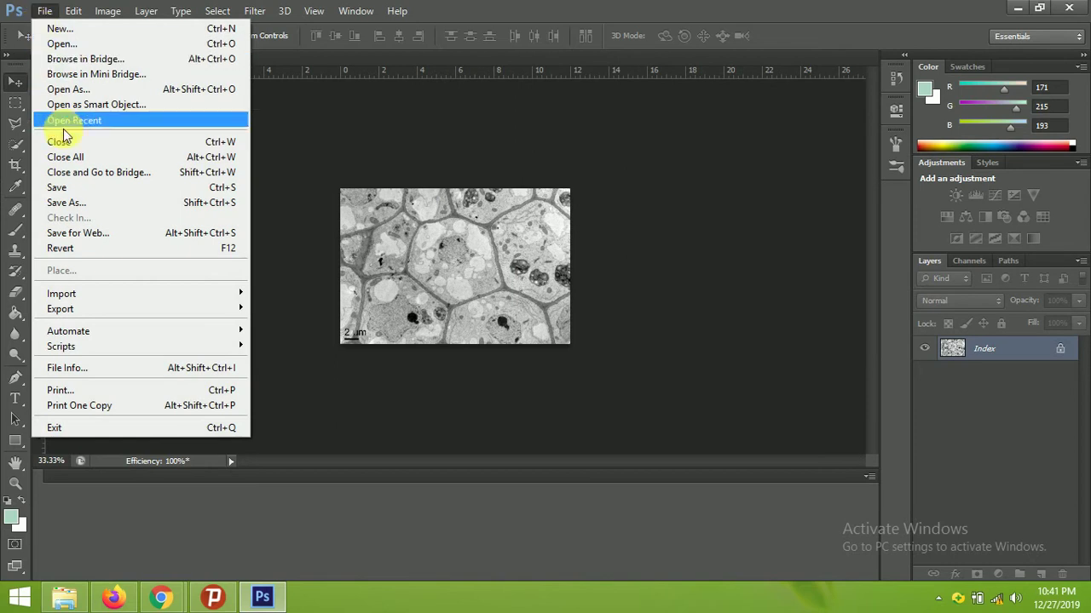
pyautogui.click(75, 190)
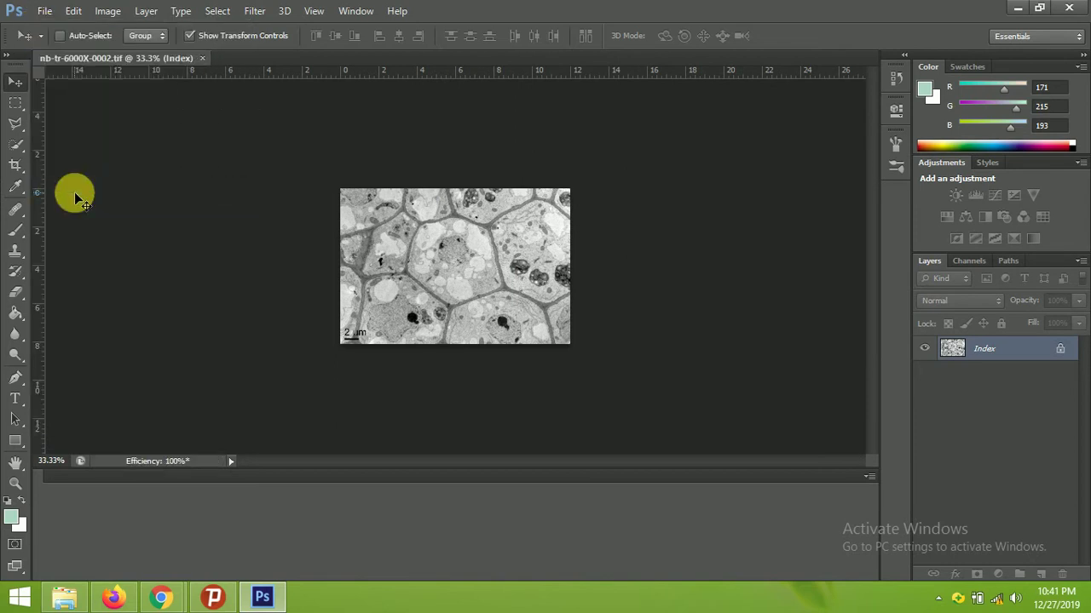
# Open the Properties dialogs of nb-tr-6000X-0001.tif and nb-tr-6000X-0002.tif, arranged side by side.
pyautogui.click(1017, 8)
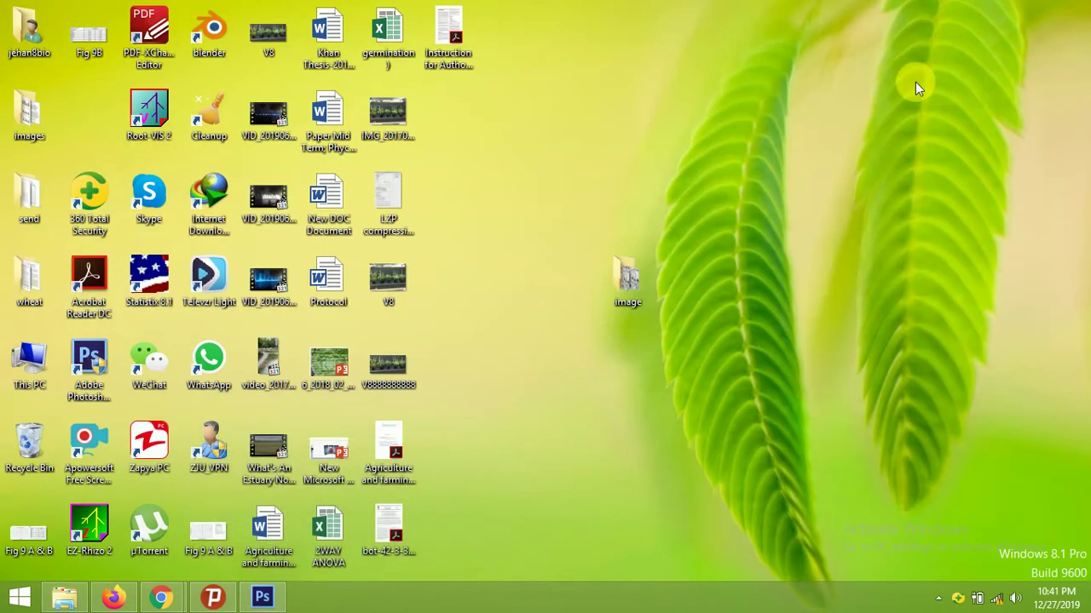
pyautogui.doubleClick(631, 274)
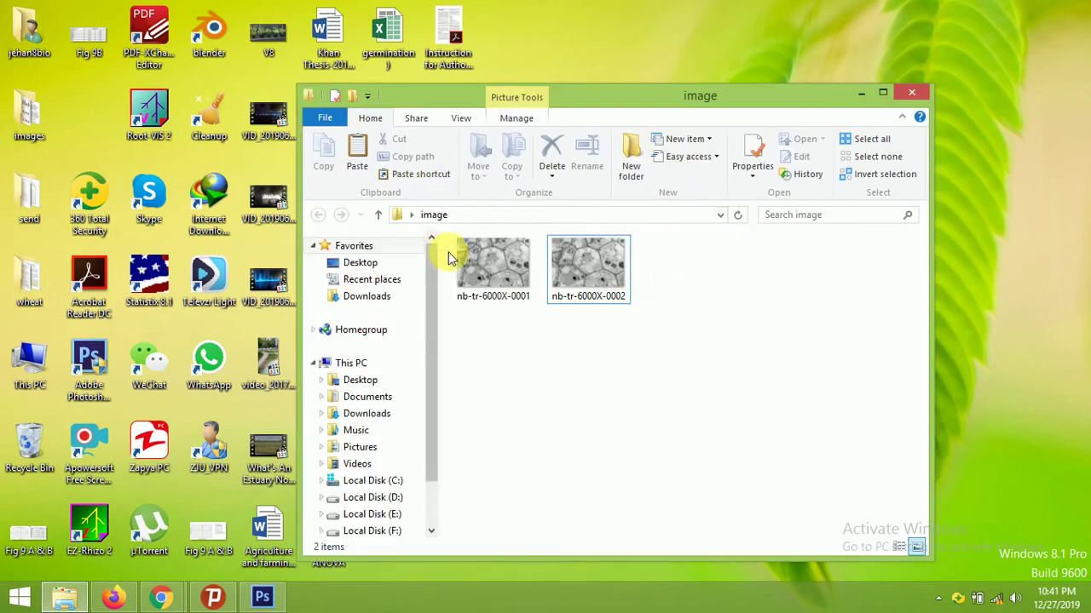
pyautogui.rightClick(492, 277)
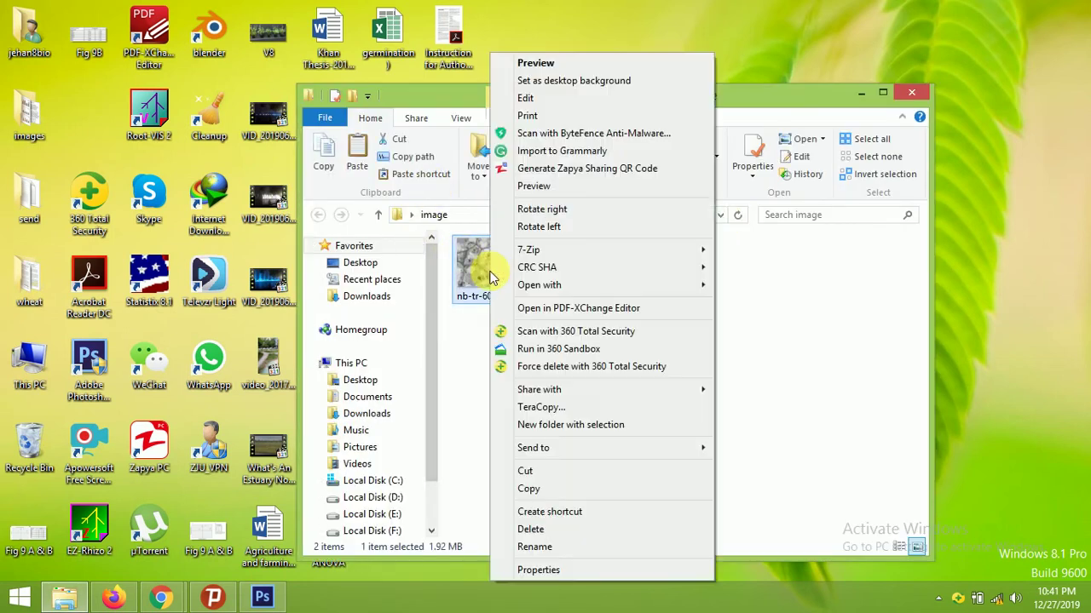
pyautogui.click(575, 568)
pyautogui.moveTo(601, 186); pyautogui.dragTo(334, 134)
pyautogui.rightClick(575, 269)
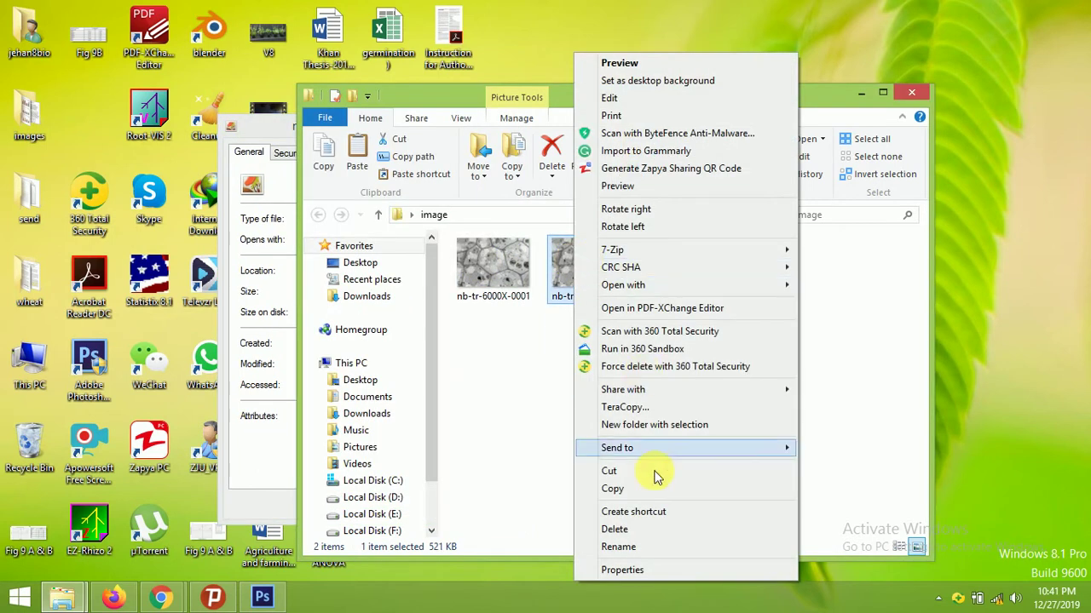
pyautogui.click(653, 571)
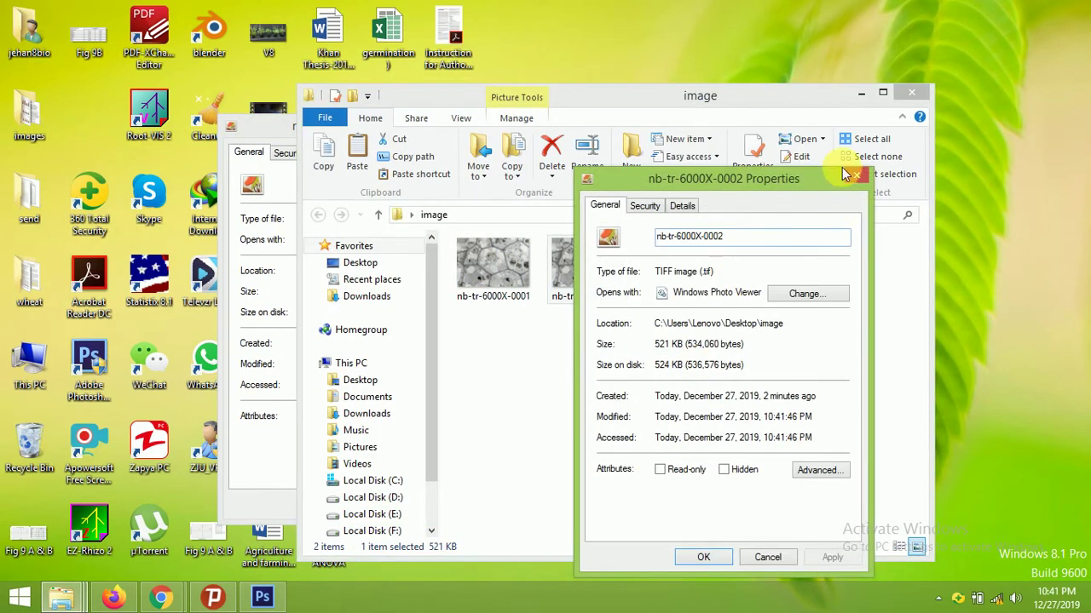
pyautogui.click(861, 93)
pyautogui.moveTo(625, 130); pyautogui.dragTo(610, 133)
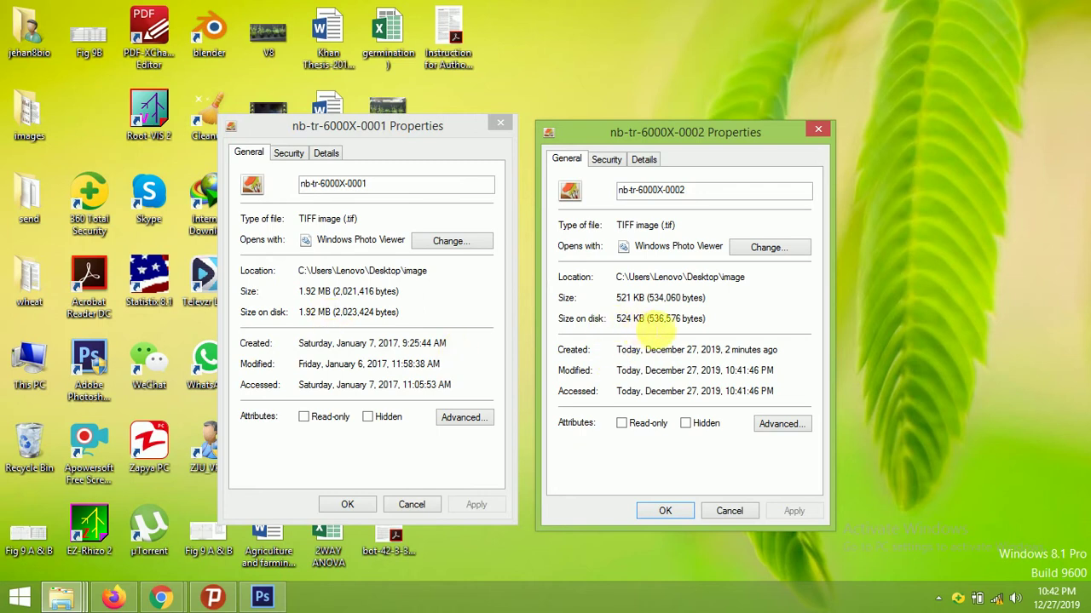
# Compare both Details tabs (1728 × 1167 vs 864 × 584), then close both Properties dialogs.
pyautogui.click(326, 153)
pyautogui.moveTo(481, 215); pyautogui.dragTo(487, 248)
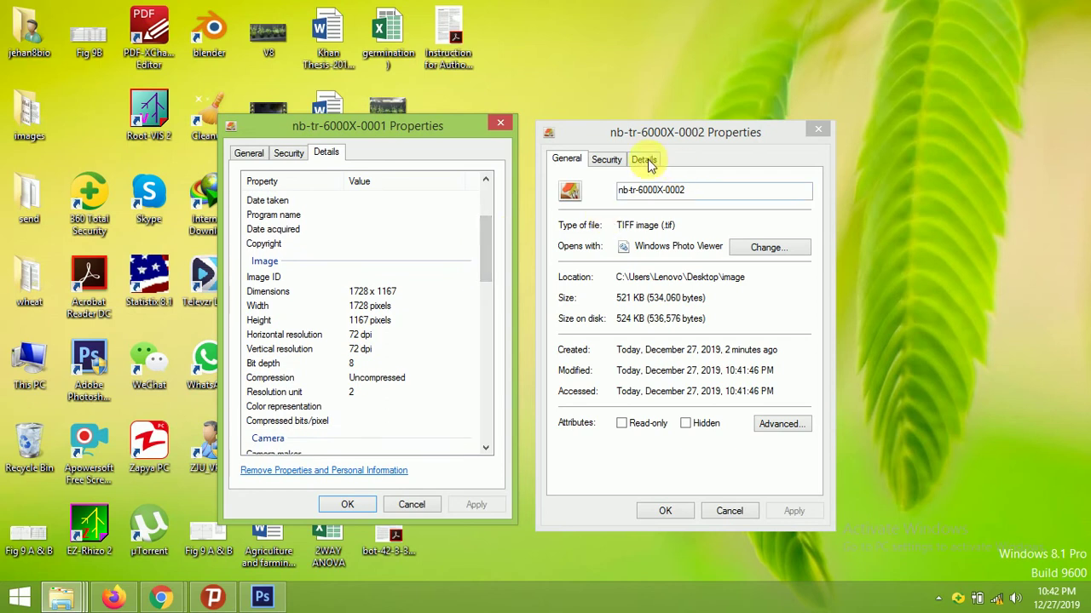
pyautogui.click(643, 159)
pyautogui.moveTo(799, 225); pyautogui.dragTo(801, 260)
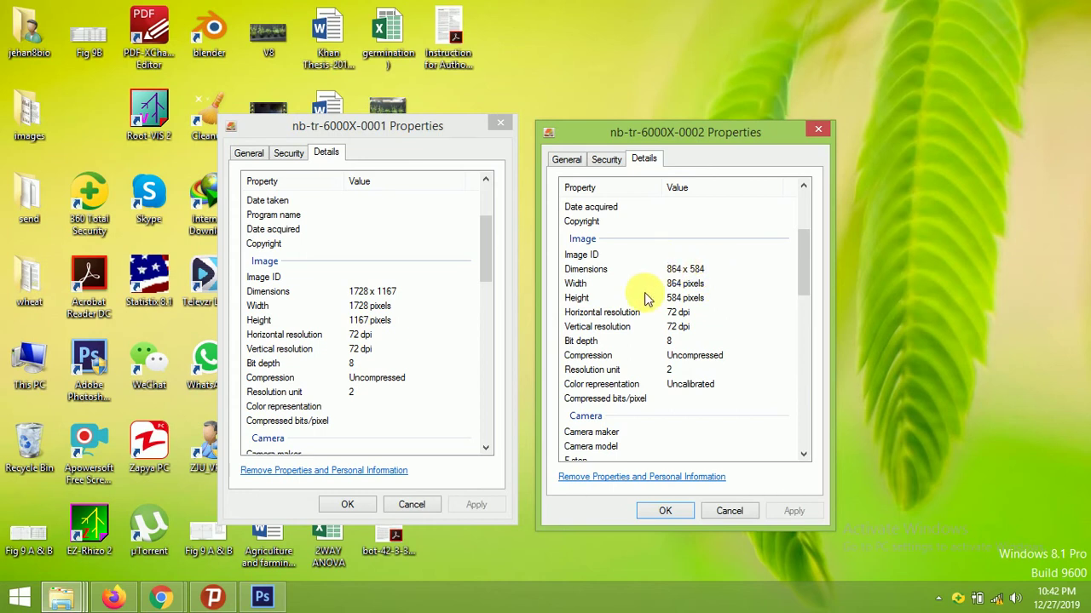
pyautogui.moveTo(485, 239); pyautogui.dragTo(496, 393)
pyautogui.moveTo(803, 260); pyautogui.dragTo(791, 405)
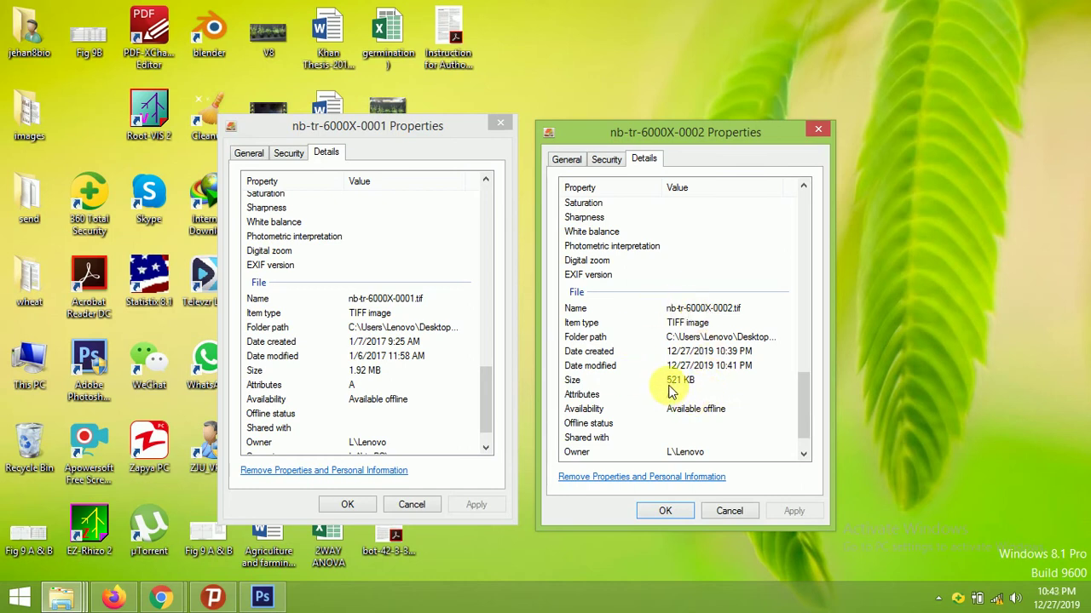
pyautogui.click(499, 123)
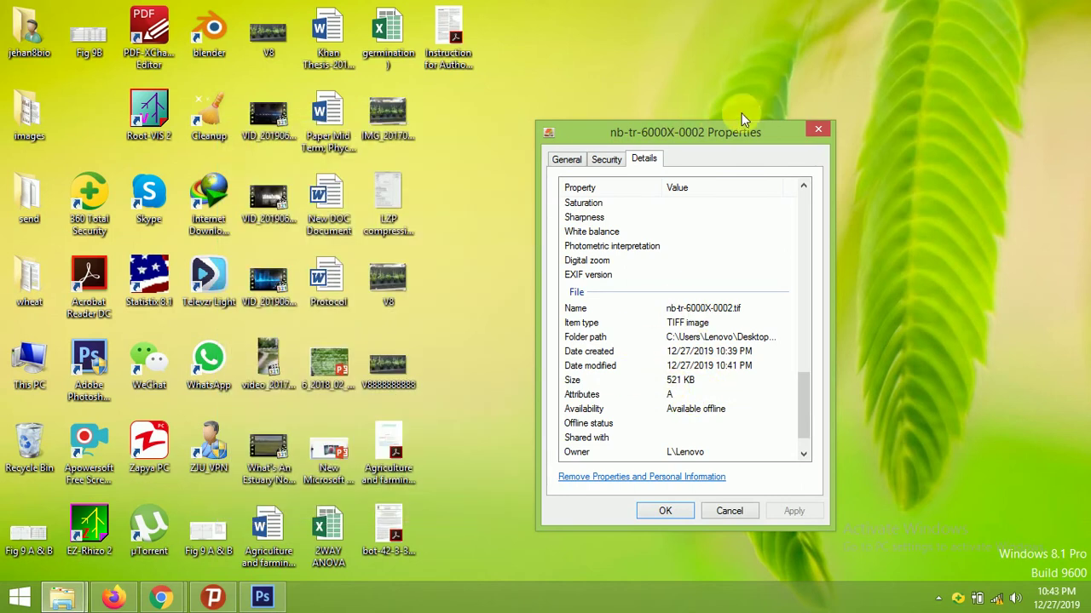
pyautogui.click(816, 130)
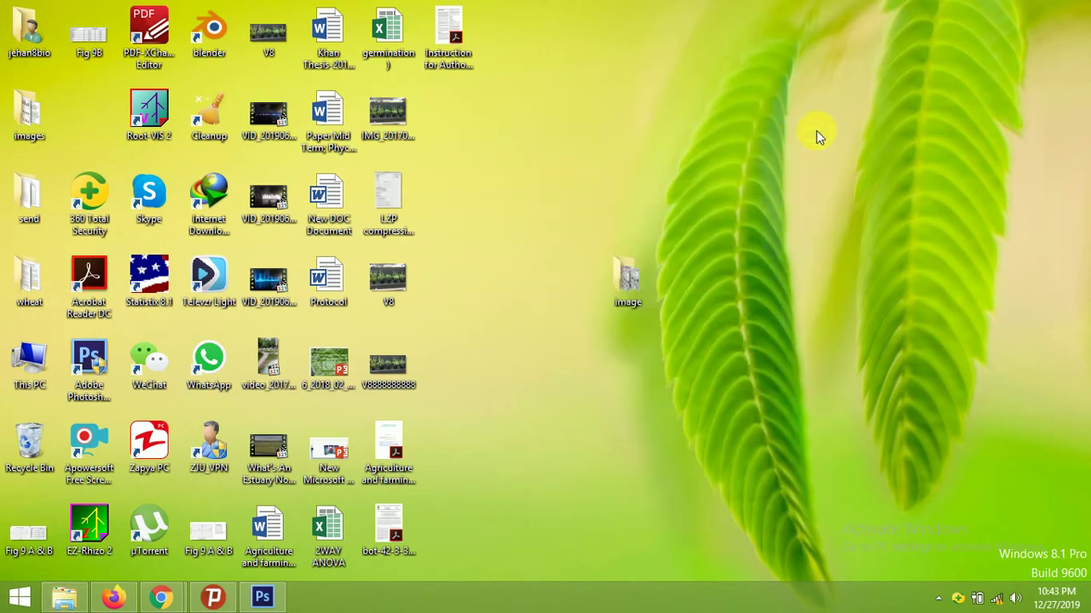
# Save the image in PNG format as nb-tr-6000X-0002.png, accepting the default PNG options.
pyautogui.click(263, 599)
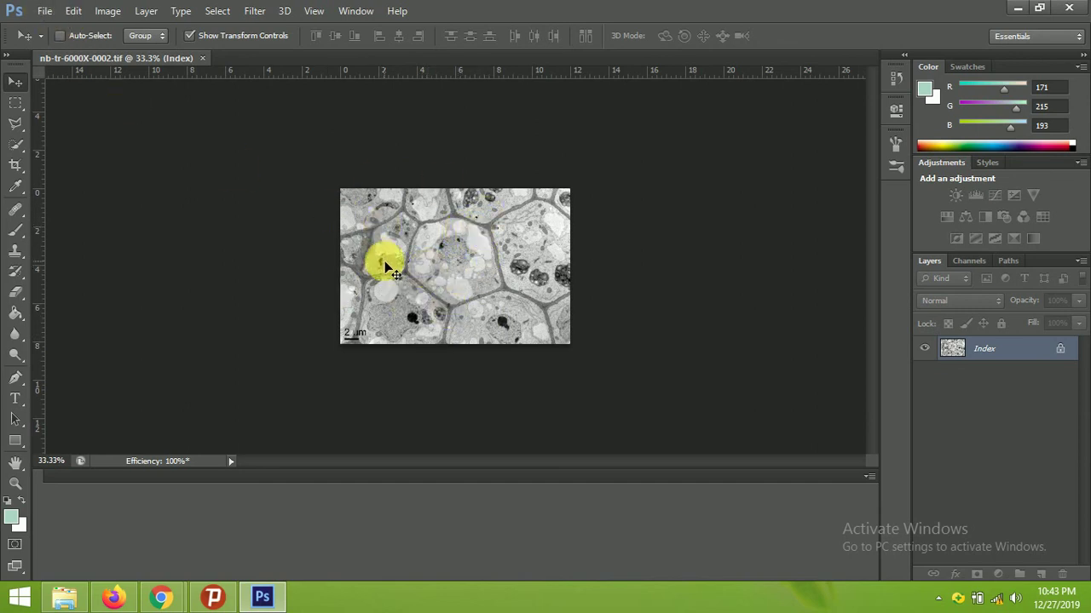
pyautogui.click(41, 11)
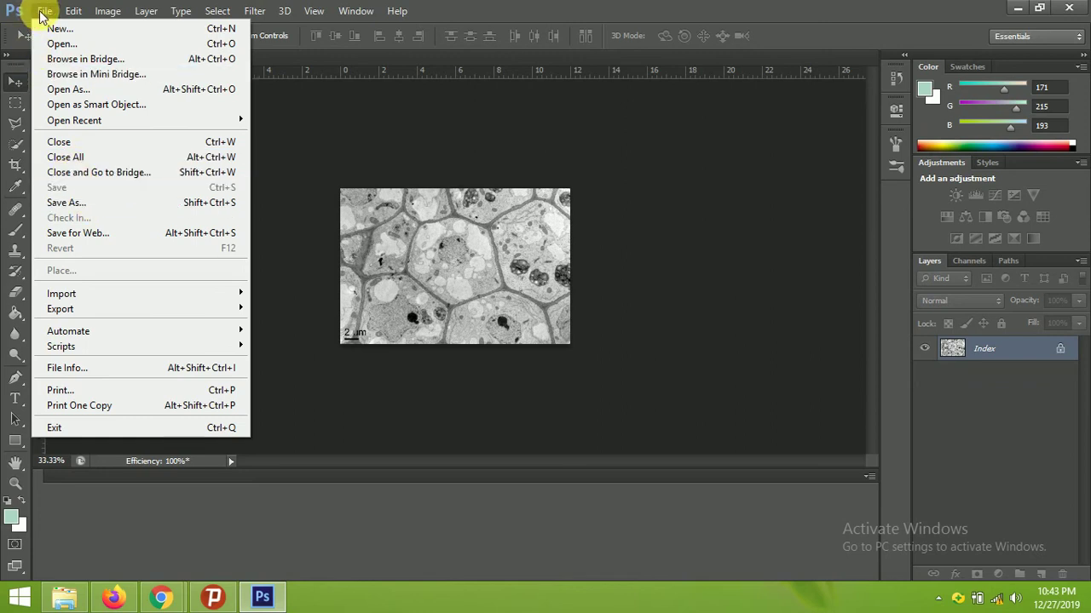
pyautogui.click(94, 205)
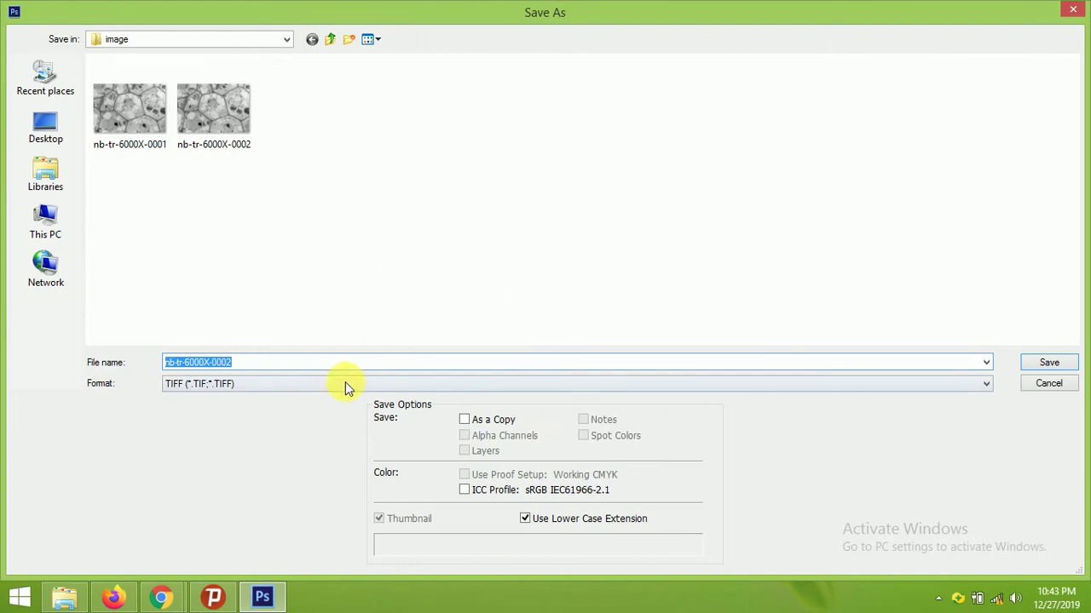
pyautogui.click(901, 383)
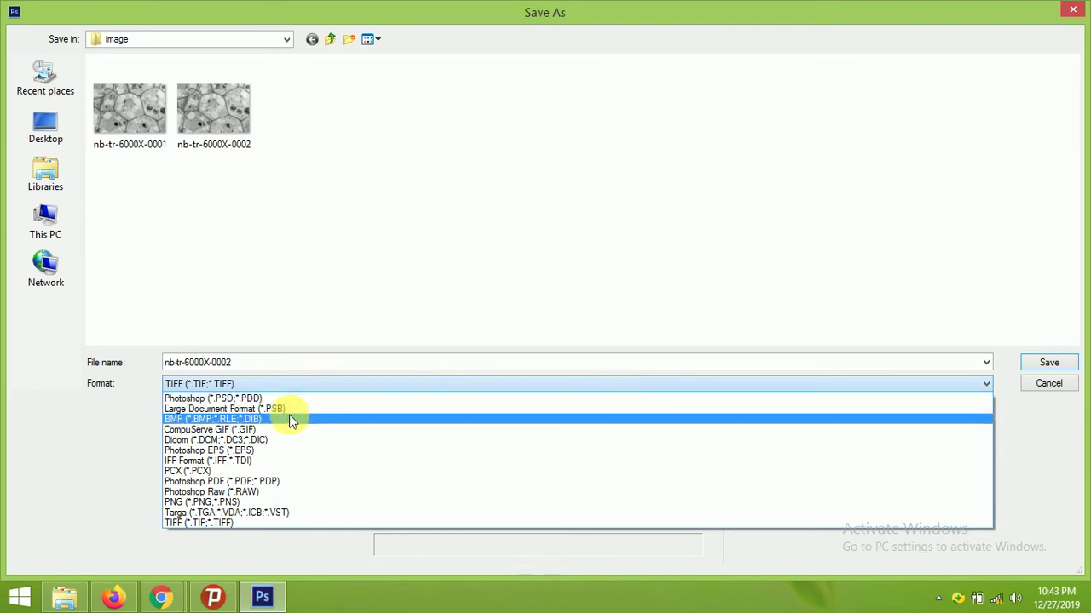
pyautogui.click(253, 502)
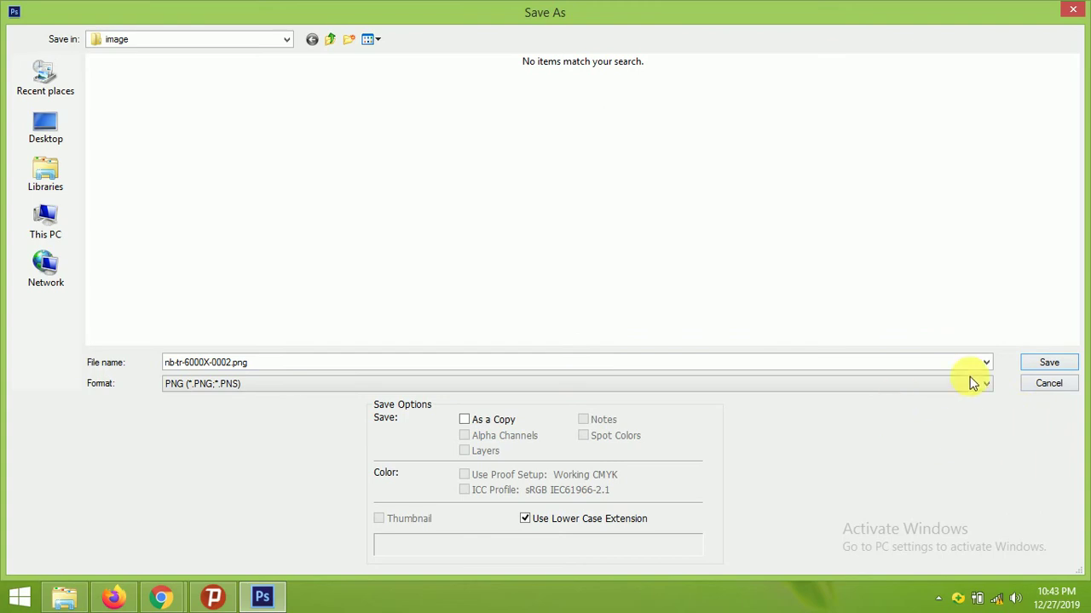
pyautogui.click(1046, 364)
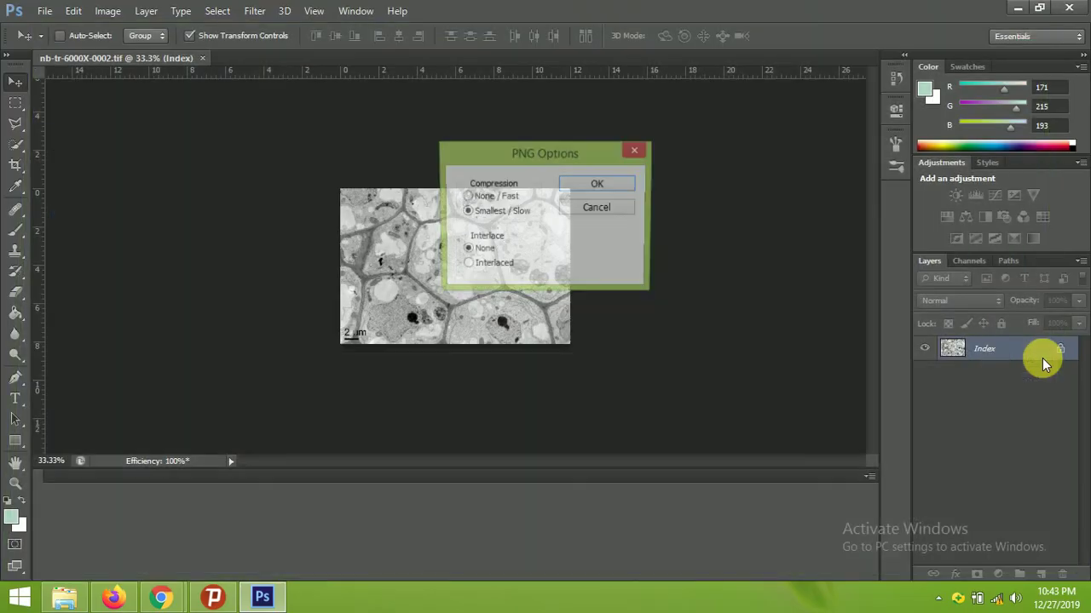
pyautogui.click(600, 185)
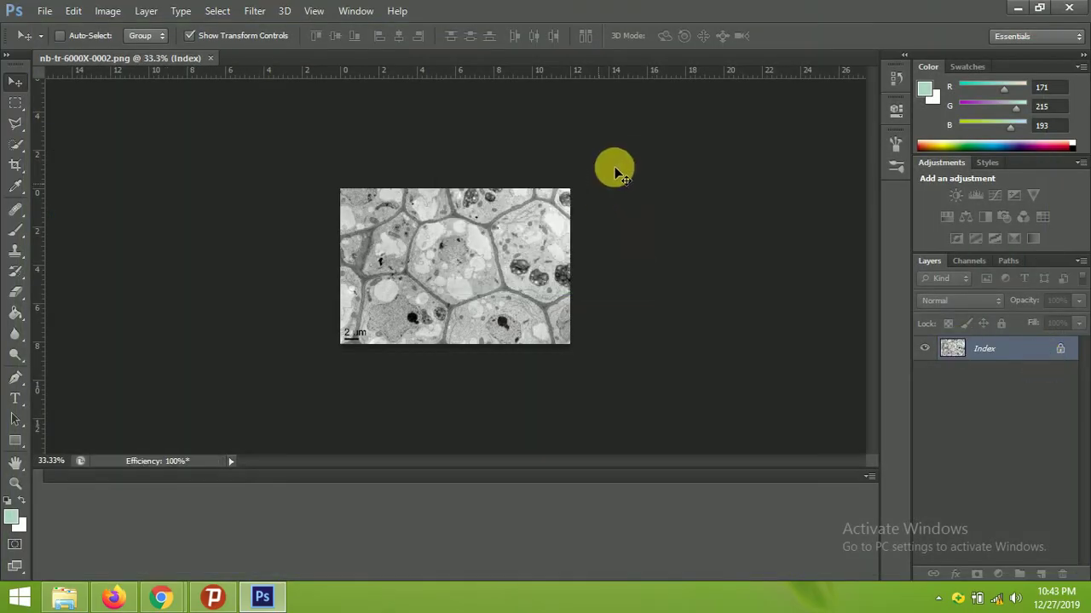
pyautogui.click(1017, 10)
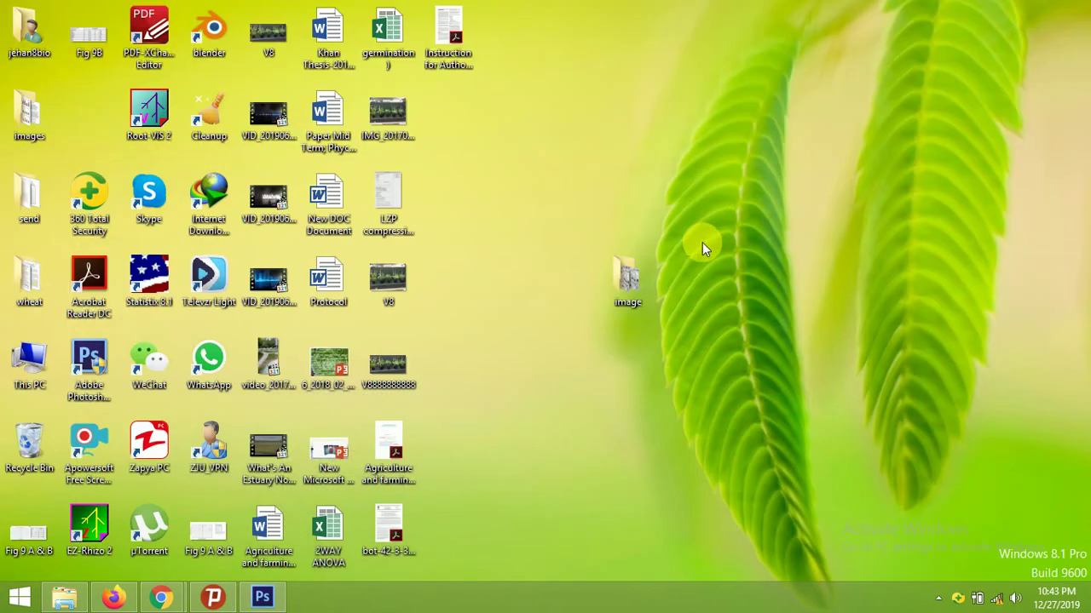
# Check the file tooltips: the PNG at 357 KB versus the 521 KB TIFF, both 864 × 584.
pyautogui.doubleClick(629, 281)
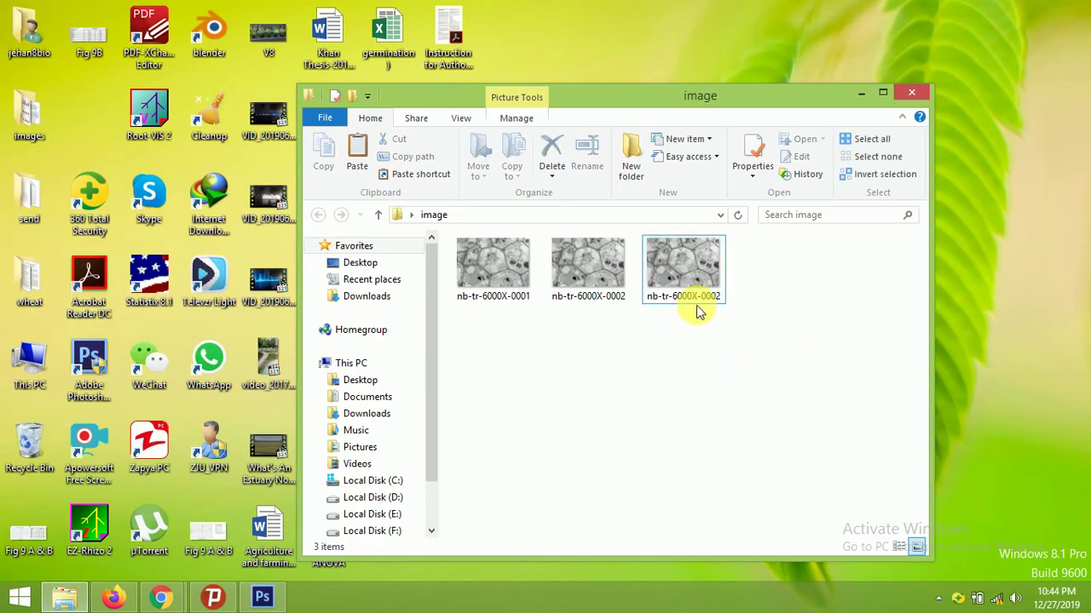
pyautogui.moveTo(692, 299)
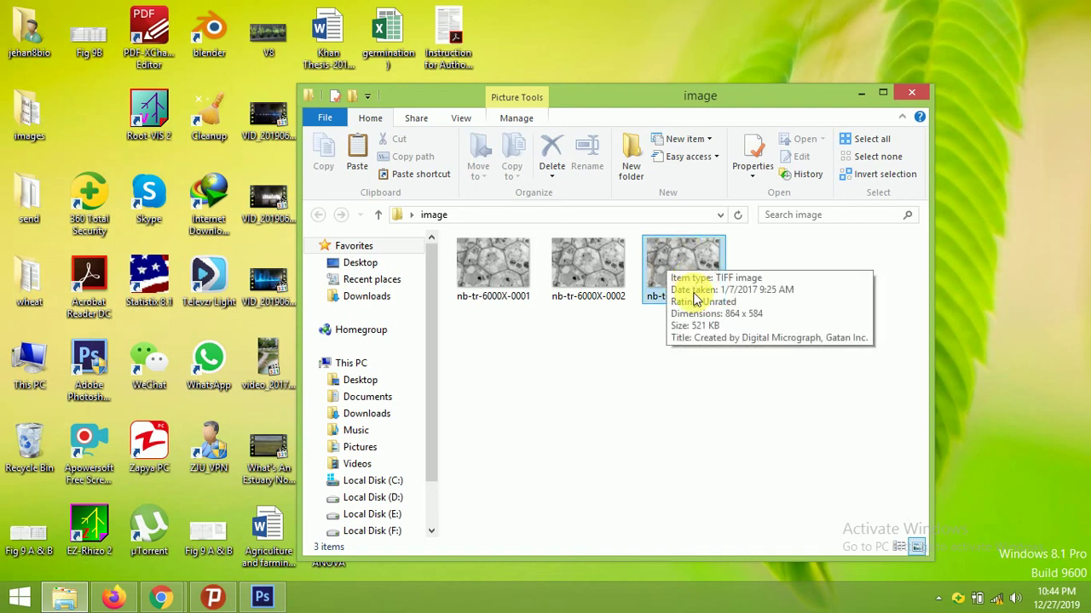
pyautogui.click(705, 286)
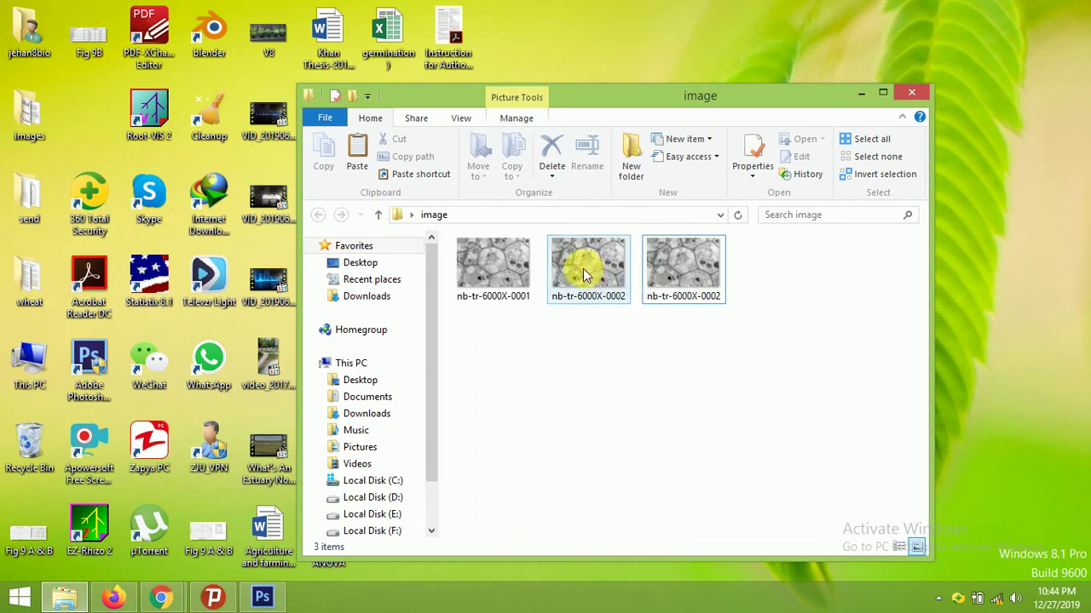
pyautogui.moveTo(584, 273)
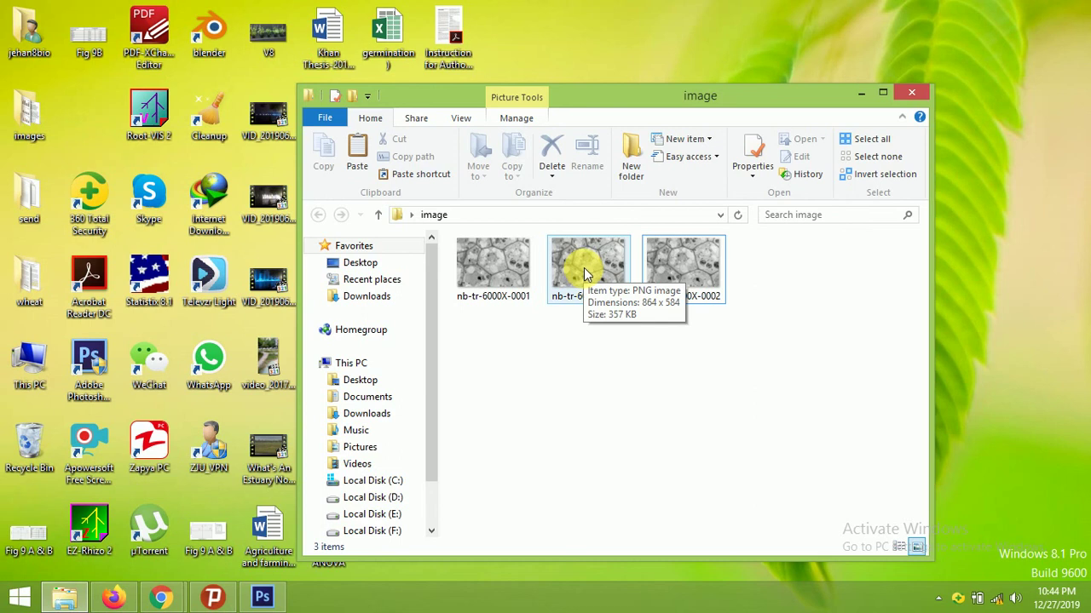
pyautogui.moveTo(698, 275)
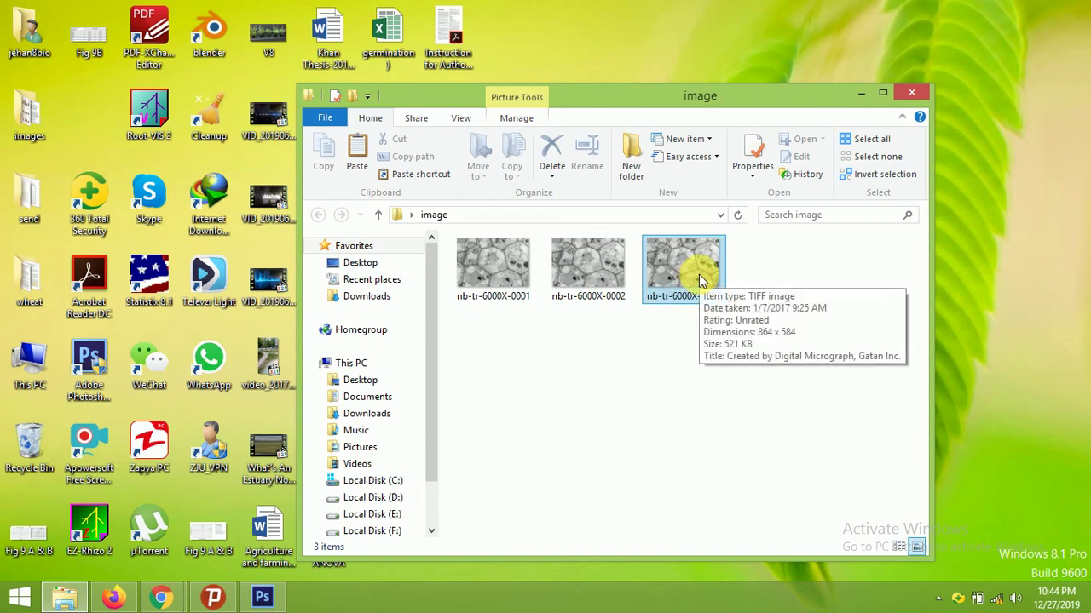